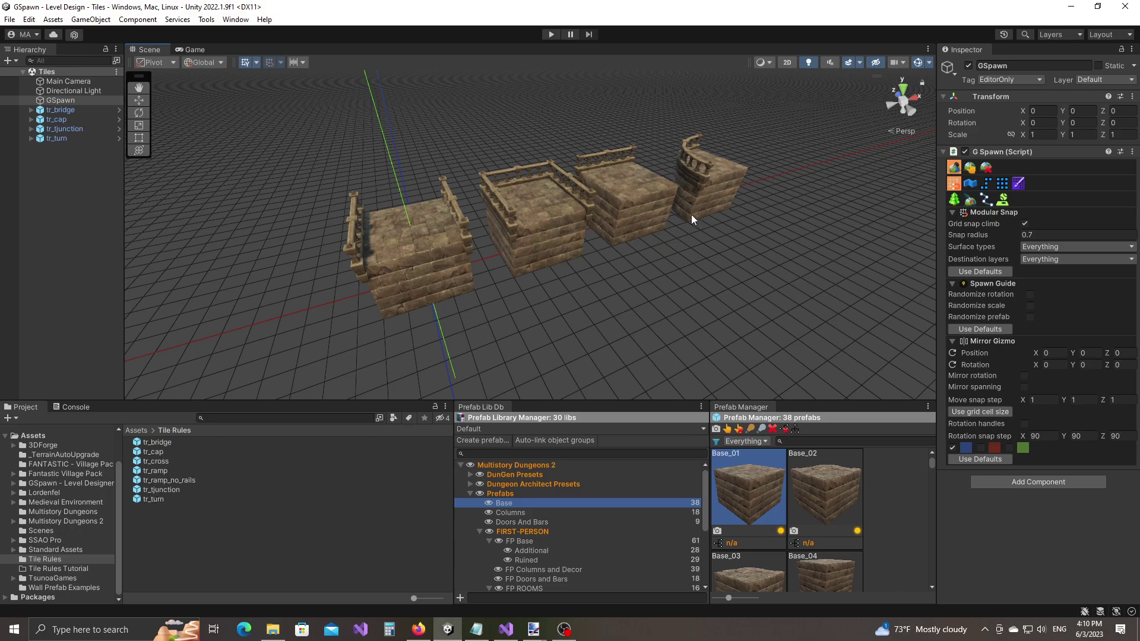
# Switch GSpawn to object selection mode and place the Base_01 prefab on the grid in front of tr_bridge at (0, 0, -12)
pyautogui.moveTo(690, 233); pyautogui.dragTo(640, 300, button='middle')
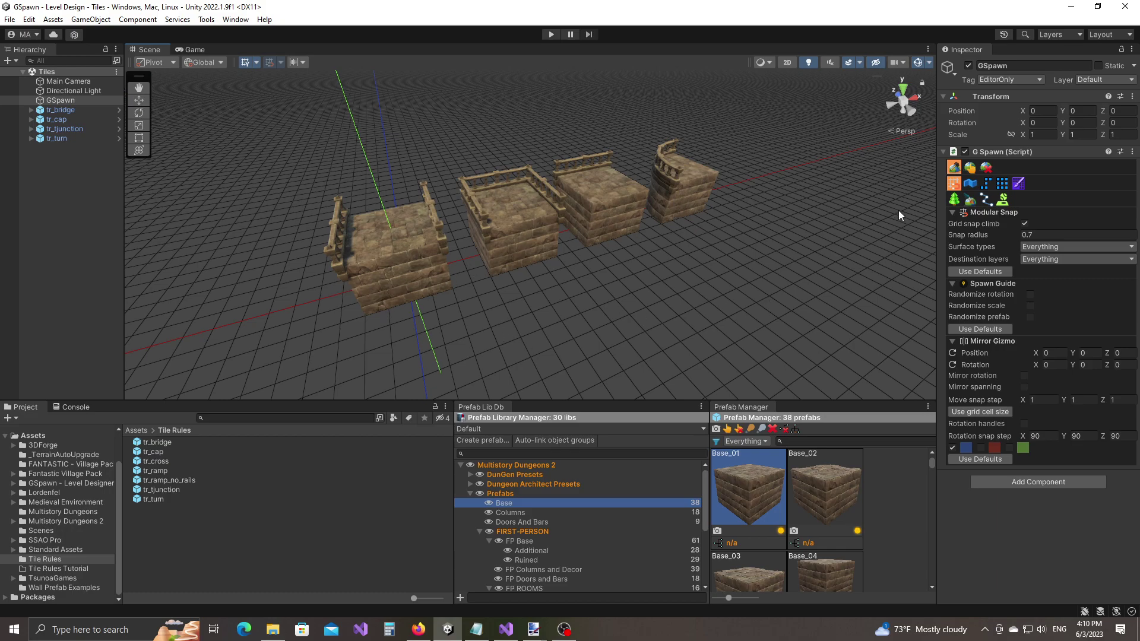
pyautogui.click(968, 168)
pyautogui.moveTo(767, 328); pyautogui.dragTo(733, 337, button='right')
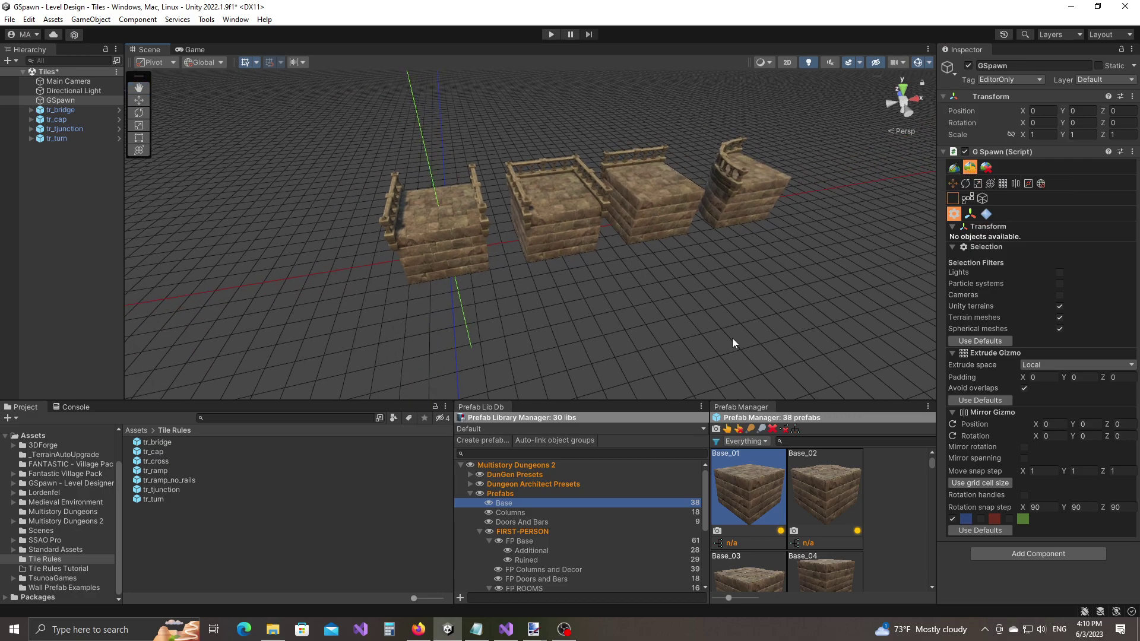
pyautogui.moveTo(732, 338); pyautogui.dragTo(709, 280, button='middle')
pyautogui.moveTo(709, 280); pyautogui.dragTo(668, 284, button='right')
pyautogui.keyDown('alt'); pyautogui.moveTo(604, 290); pyautogui.dragTo(644, 376); pyautogui.keyUp('alt')
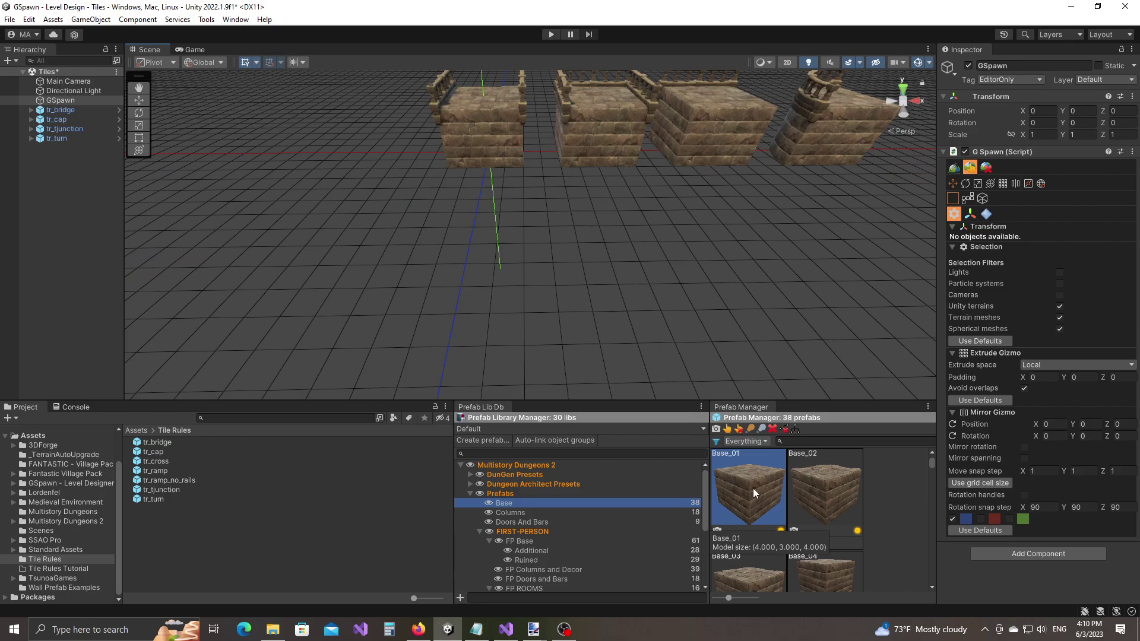
pyautogui.moveTo(753, 504); pyautogui.dragTo(497, 299)
pyautogui.scroll(-2, 477, 291)
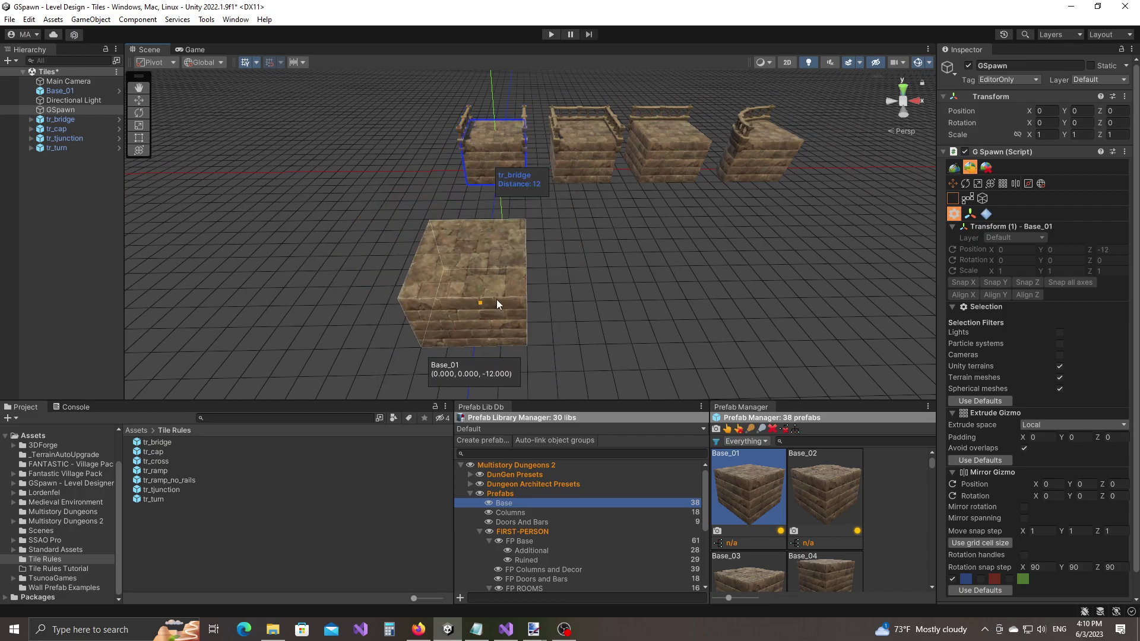
pyautogui.click(496, 299)
pyautogui.keyDown('alt'); pyautogui.moveTo(683, 302); pyautogui.dragTo(619, 293); pyautogui.keyUp('alt')
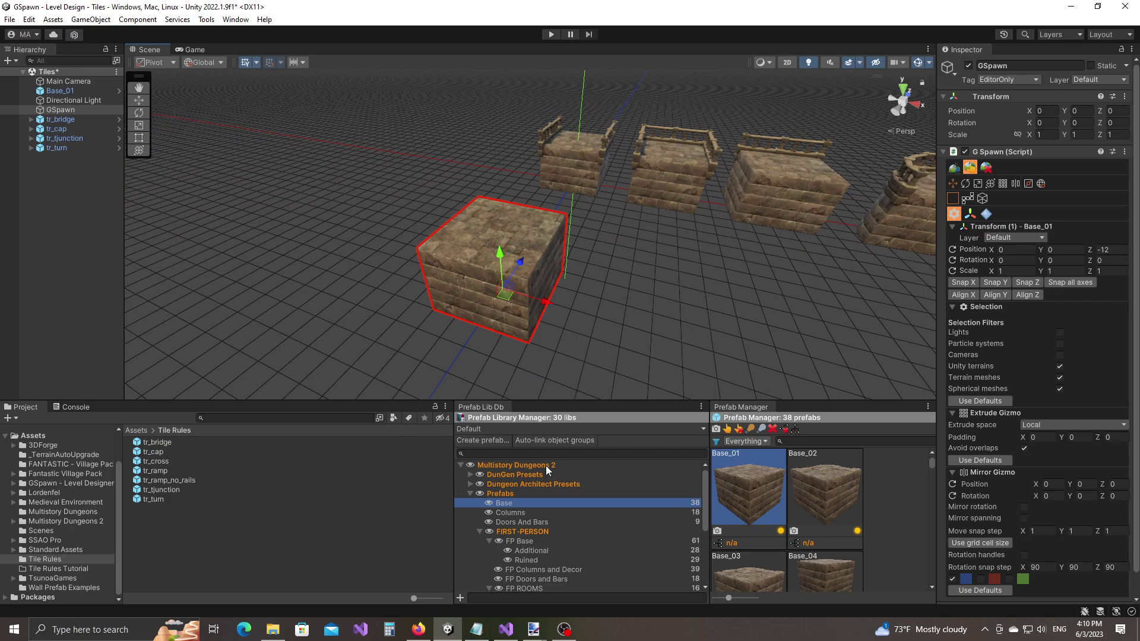
# Search the prefab libraries for "rail" and browse the prefabs of the Railing And Decor library
pyautogui.click(523, 454)
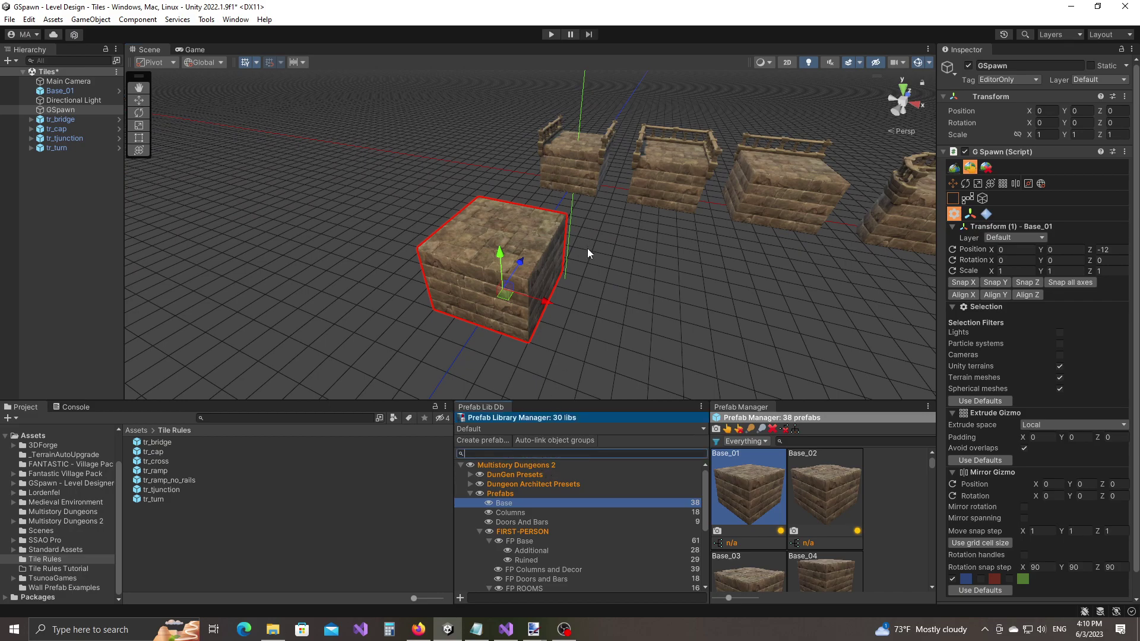
pyautogui.write('rail')
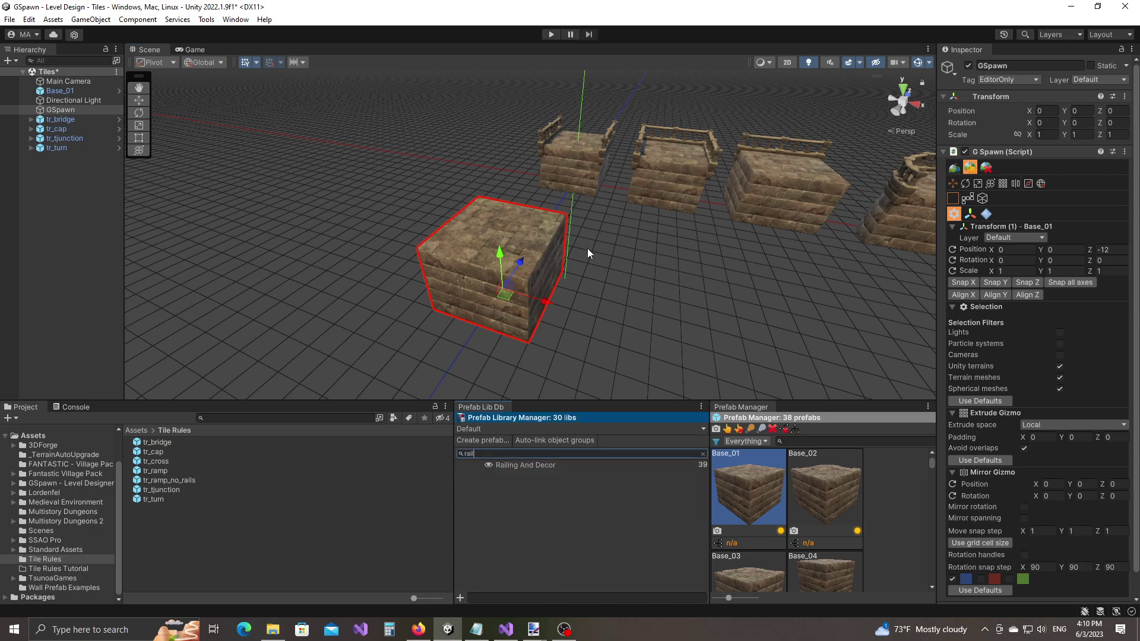
pyautogui.click(545, 470)
pyautogui.scroll(-2, 767, 525)
pyautogui.scroll(-4, 768, 526)
pyautogui.scroll(5, 768, 526)
# Place Railing_01, rotated 90 degrees about Y, along one top edge of the base block at (-2, 3, -12)
pyautogui.moveTo(760, 543); pyautogui.dragTo(647, 323)
pyautogui.press('y')
pyautogui.moveTo(648, 323); pyautogui.dragTo(704, 328, button='middle')
pyautogui.scroll(1, 654, 329)
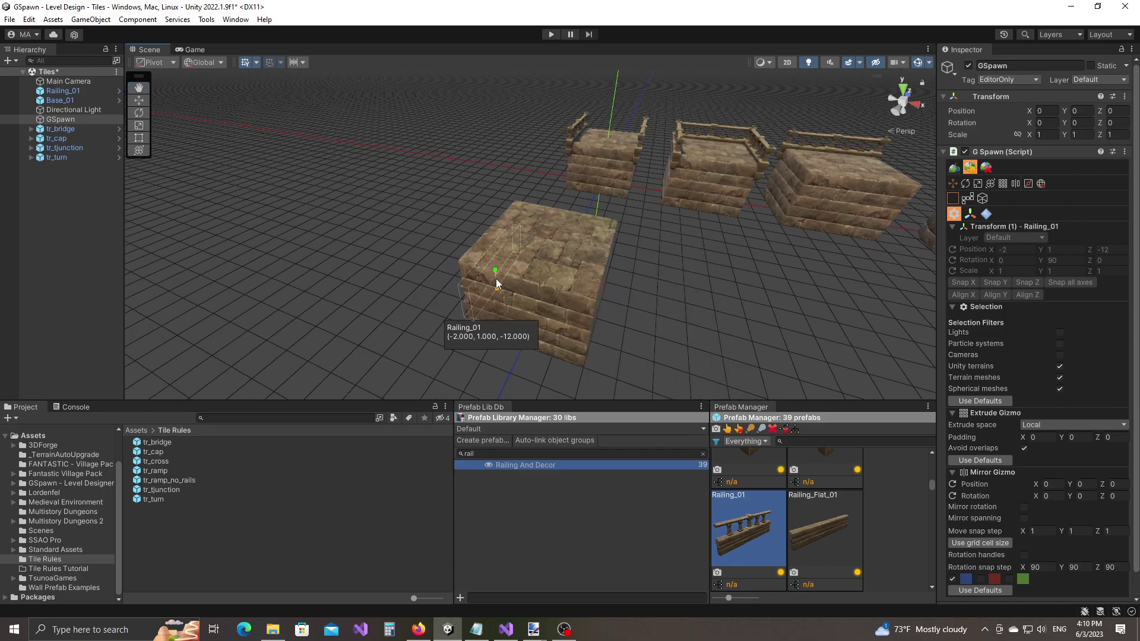
pyautogui.press('e')
pyautogui.press('e')
pyautogui.press('e')
pyautogui.press('q')
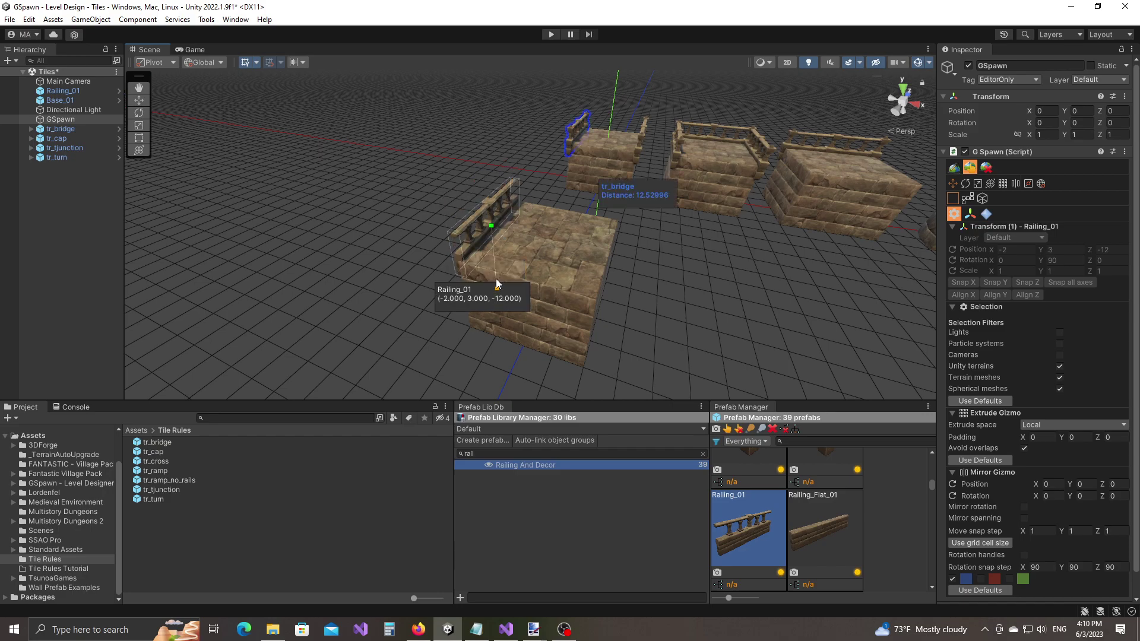
pyautogui.click(497, 283)
pyautogui.moveTo(637, 295); pyautogui.dragTo(614, 298, button='middle')
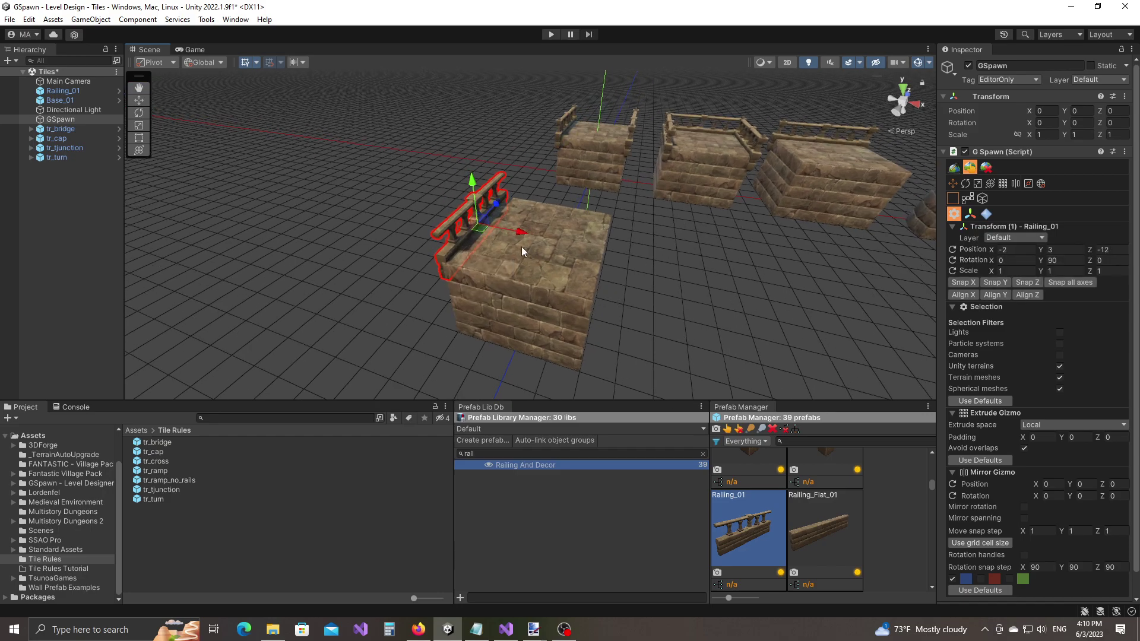
# Duplicate the railing and move the copy along X to the opposite top edge of the base block
pyautogui.hotkey('ctrl', 'd')
pyautogui.moveTo(518, 231); pyautogui.dragTo(643, 285)
pyautogui.moveTo(715, 308); pyautogui.dragTo(660, 300, button='middle')
# Place a Railing_Pillar_01 prefab at the front end of the duplicated railing
pyautogui.scroll(-3, 818, 526)
pyautogui.scroll(-2, 819, 526)
pyautogui.click(844, 496)
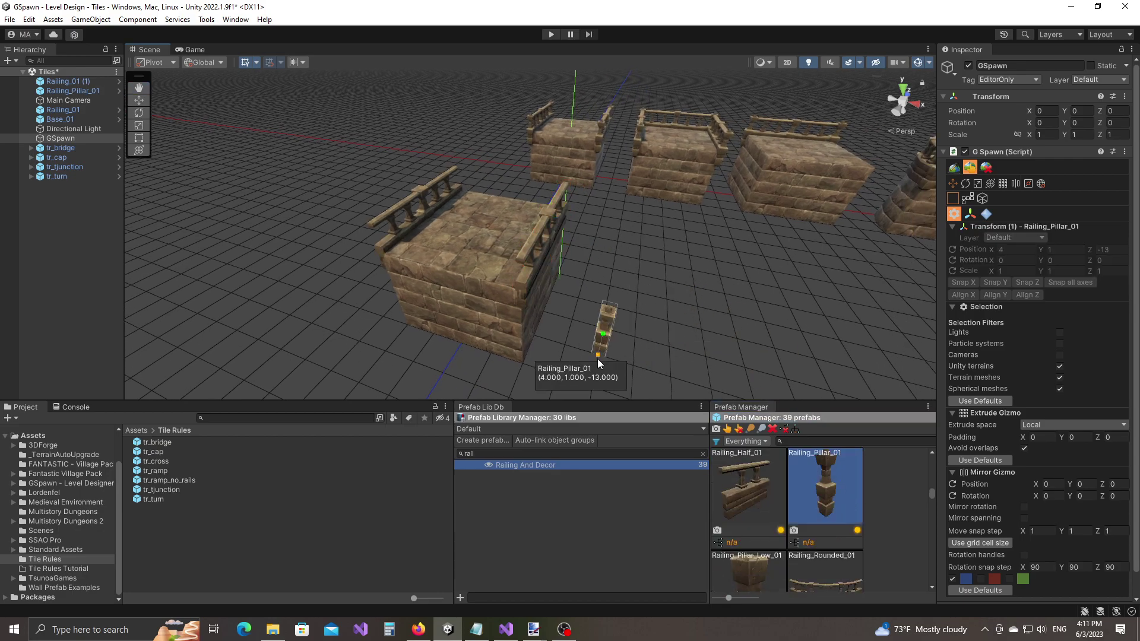
pyautogui.click(531, 376)
pyautogui.moveTo(619, 341); pyautogui.dragTo(620, 340, button='right')
# Duplicate the pillar to the other railing's front end, then duplicate both front pillars to the rear ends of the railings
pyautogui.hotkey('ctrl', 'd')
pyautogui.moveTo(554, 305); pyautogui.dragTo(406, 268)
pyautogui.keyDown('ctrl'); pyautogui.click(517, 300); pyautogui.keyUp('ctrl')
pyautogui.moveTo(577, 283); pyautogui.dragTo(539, 305, button='middle')
pyautogui.hotkey('ctrl', 'd')
pyautogui.moveTo(420, 287); pyautogui.dragTo(499, 217)
pyautogui.click(639, 272)
pyautogui.keyDown('alt'); pyautogui.moveTo(646, 280); pyautogui.dragTo(630, 305); pyautogui.keyUp('alt')
pyautogui.moveTo(666, 340); pyautogui.dragTo(631, 304, button='middle')
pyautogui.scroll(-5, 602, 322)
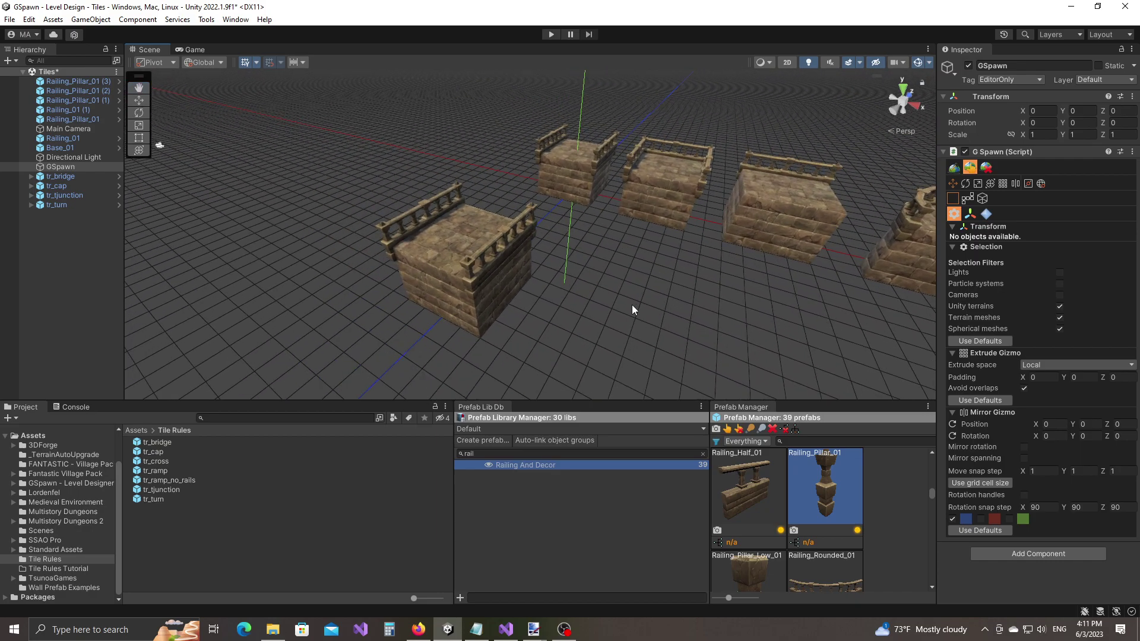
pyautogui.keyDown('alt'); pyautogui.moveTo(589, 262); pyautogui.dragTo(551, 316); pyautogui.keyUp('alt')
pyautogui.moveTo(601, 326); pyautogui.dragTo(585, 321, button='middle')
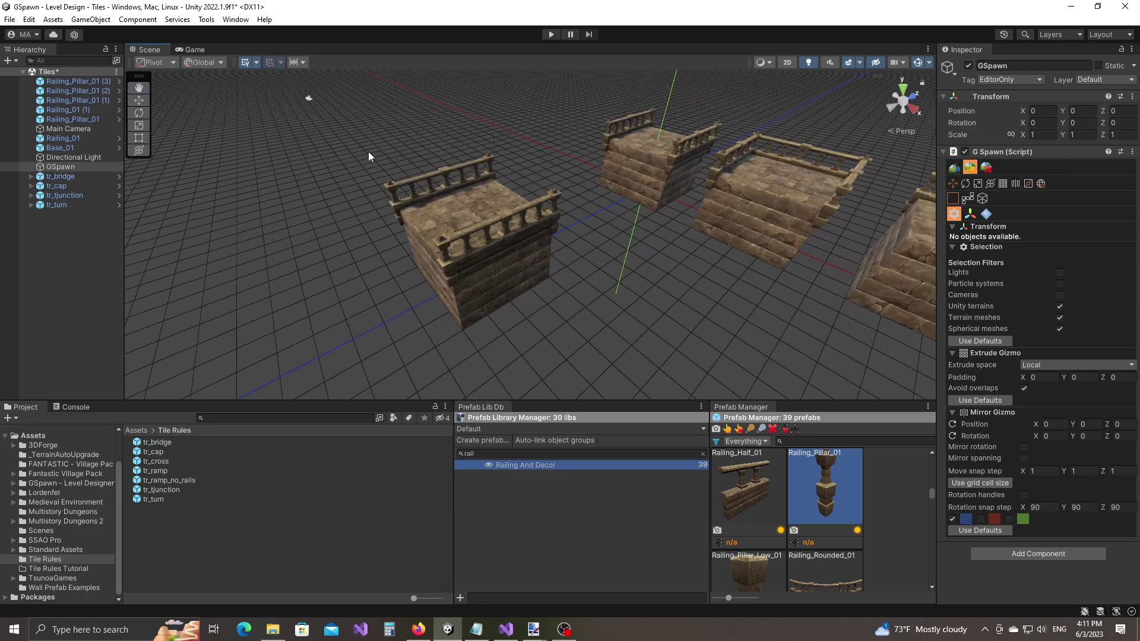
# Select the whole new bridge tile and set up a prefab named tr_bridge_tut with destination folder Assets/Tile Rules Tutorial
pyautogui.moveTo(397, 226)
pyautogui.keyDown('alt'); pyautogui.mouseDown()
pyautogui.moveTo(441, 225)
pyautogui.moveTo(409, 197)
pyautogui.moveTo(390, 208)
pyautogui.mouseUp(); pyautogui.keyUp('alt')
pyautogui.moveTo(359, 147); pyautogui.dragTo(583, 362)
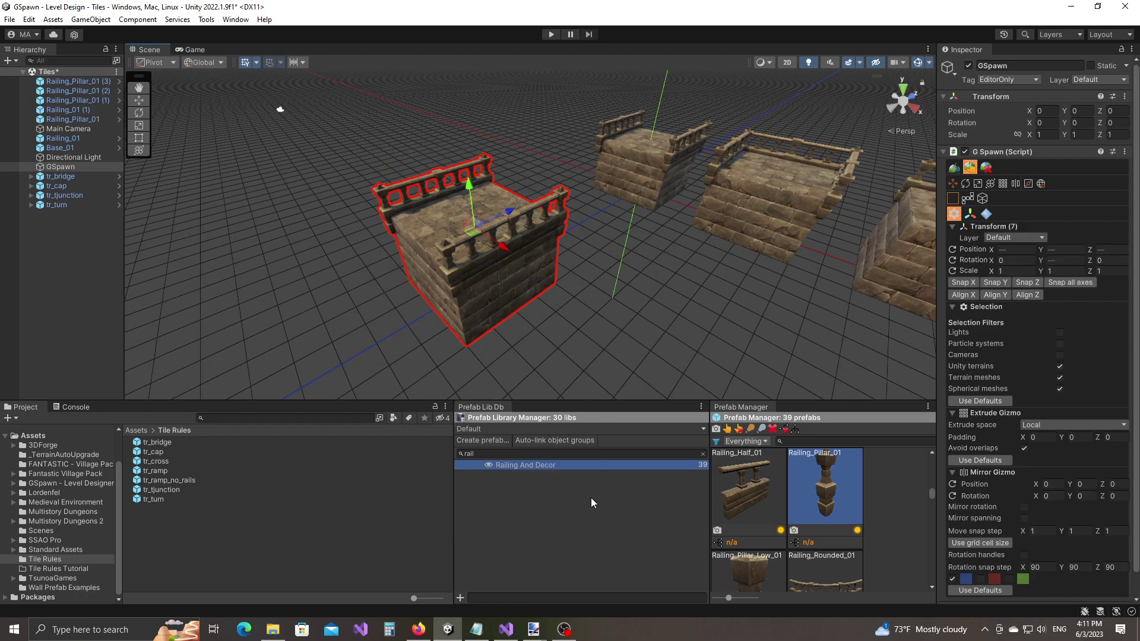
pyautogui.click(479, 442)
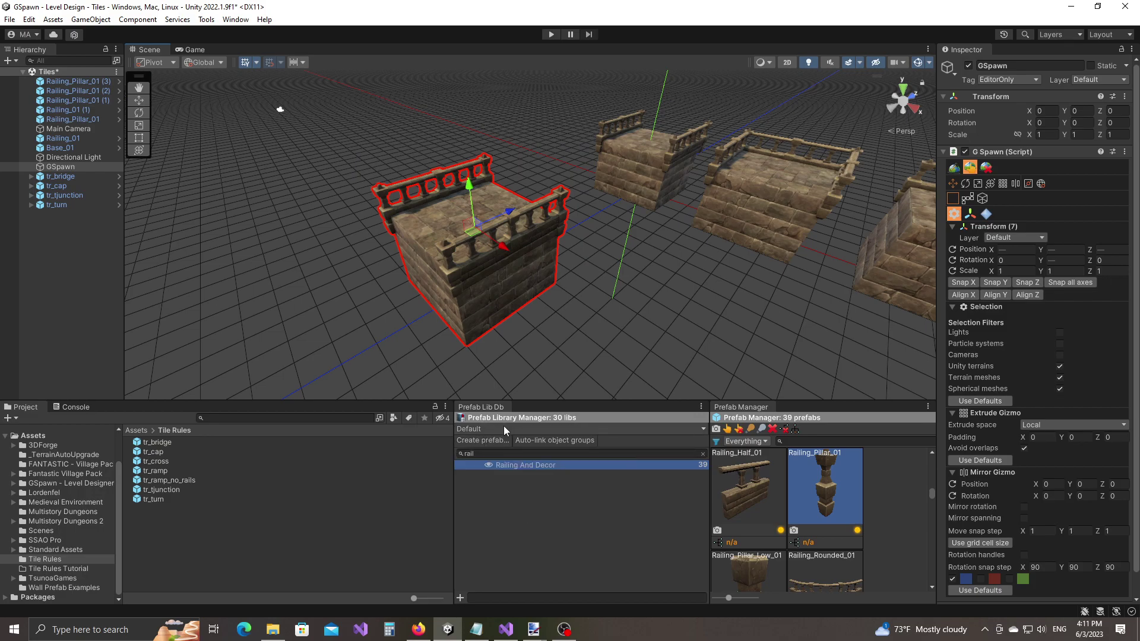
pyautogui.moveTo(426, 426); pyautogui.dragTo(504, 410)
pyautogui.click(443, 420)
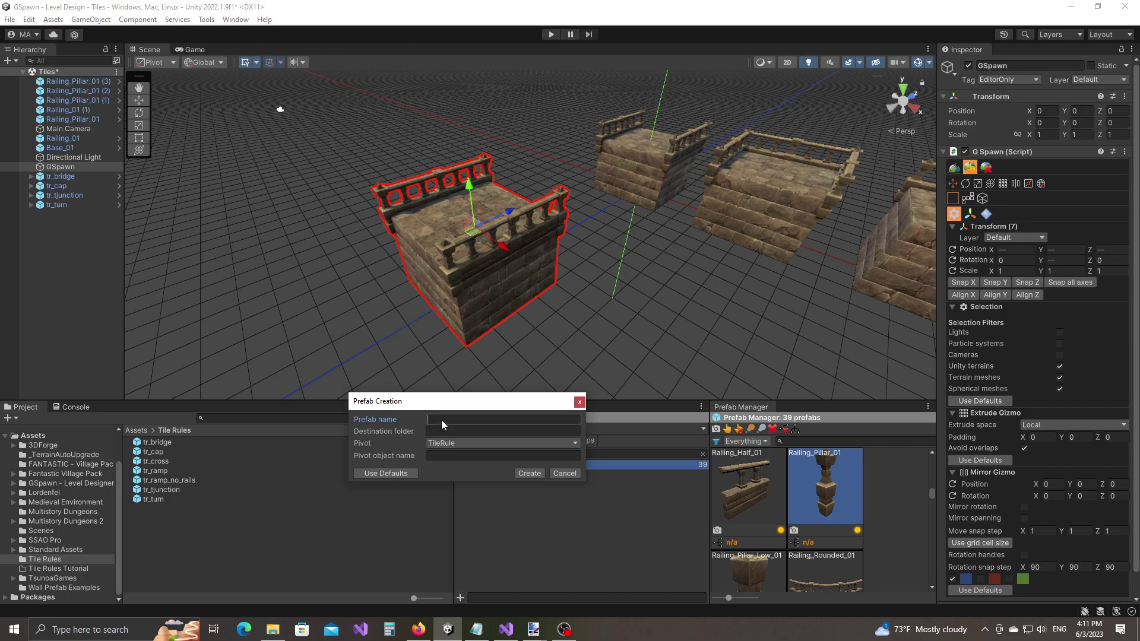
pyautogui.write('tr_')
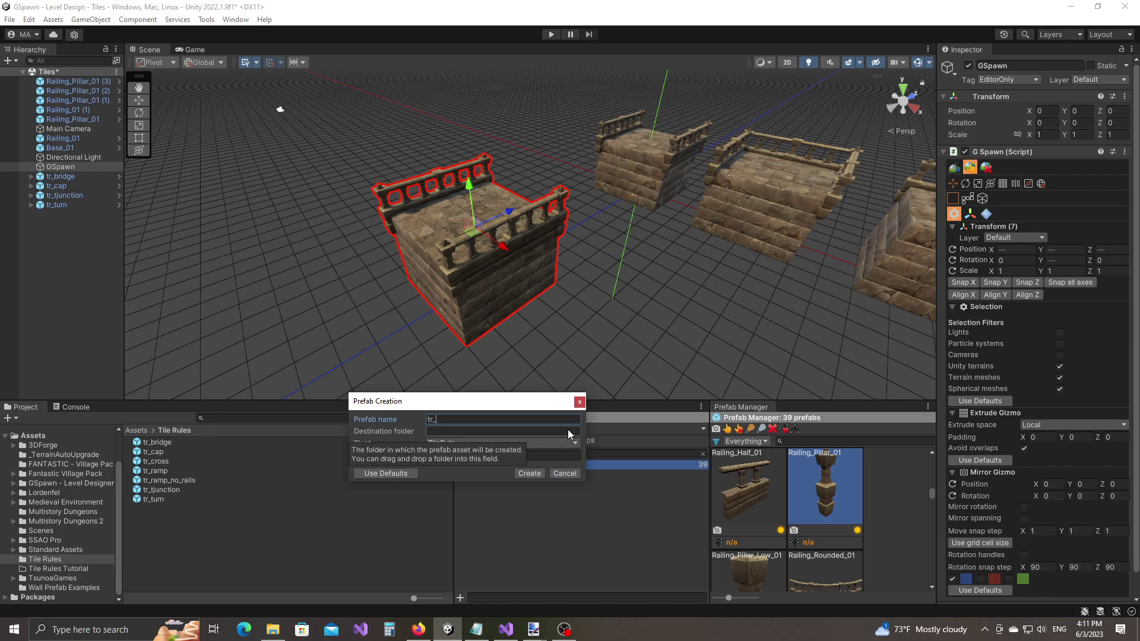
pyautogui.write('bridge_tut')
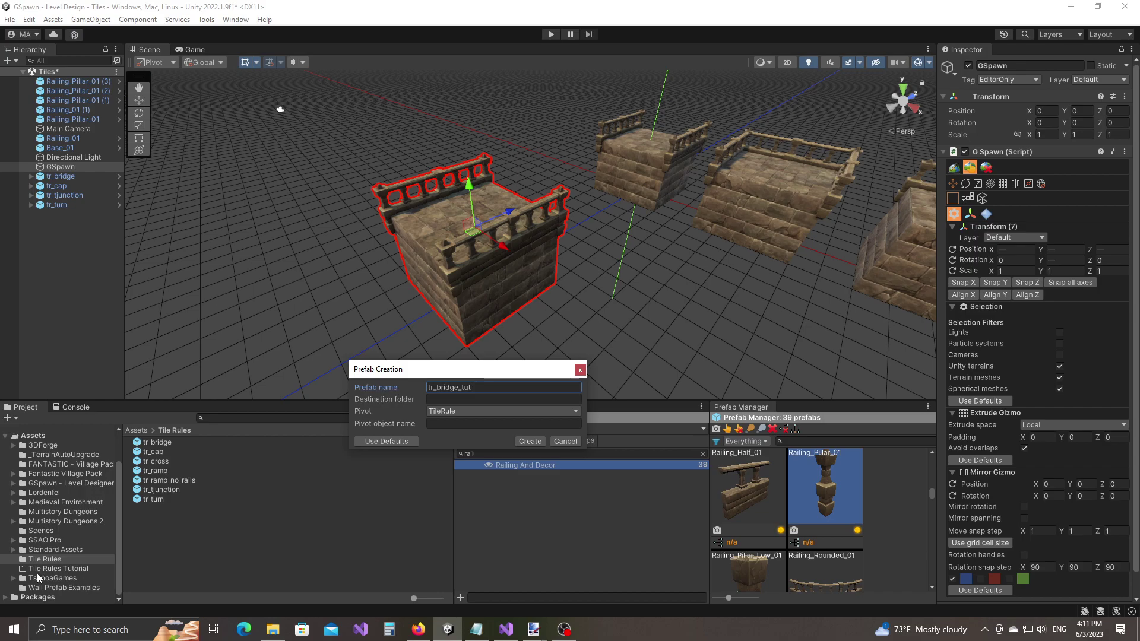
pyautogui.moveTo(34, 571); pyautogui.dragTo(447, 440)
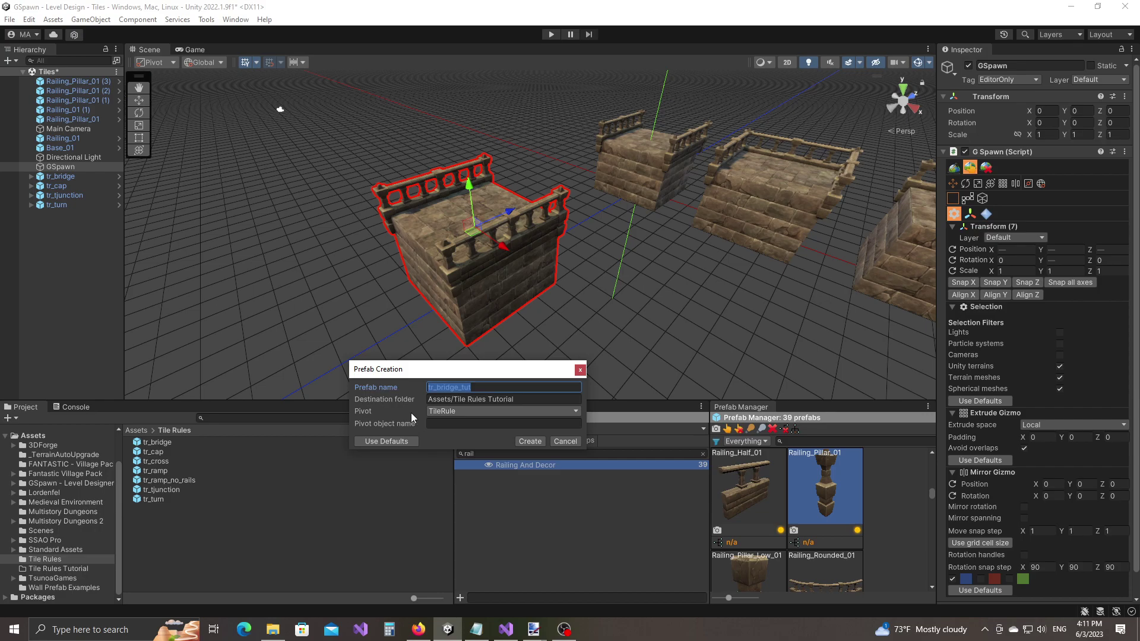
# Select the tile's base block to identify it and set the prefab's pivot object name to Base_01
pyautogui.moveTo(599, 275); pyautogui.dragTo(684, 254, button='middle')
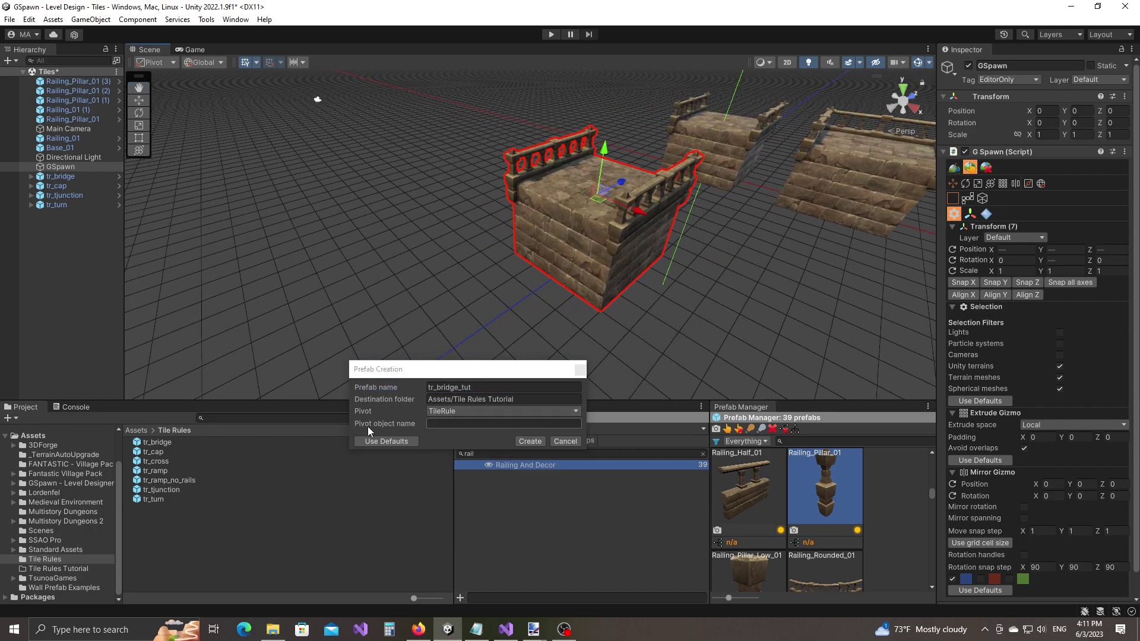
pyautogui.moveTo(626, 279); pyautogui.dragTo(496, 297, button='right')
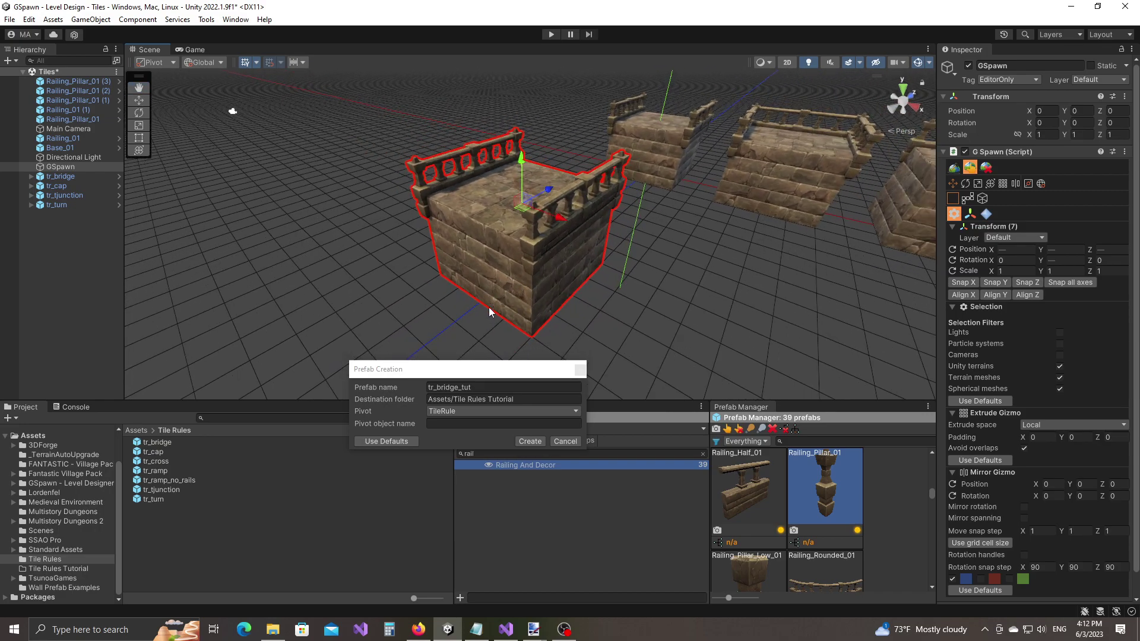
pyautogui.click(499, 286)
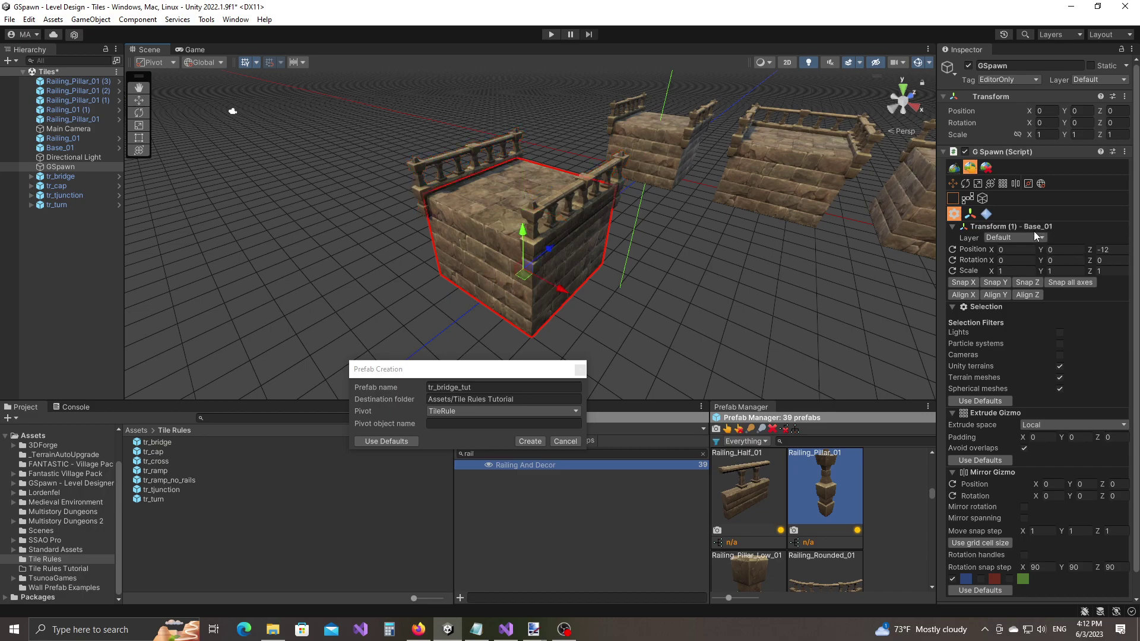
pyautogui.moveTo(598, 297); pyautogui.dragTo(624, 291, button='middle')
pyautogui.scroll(1, 622, 290)
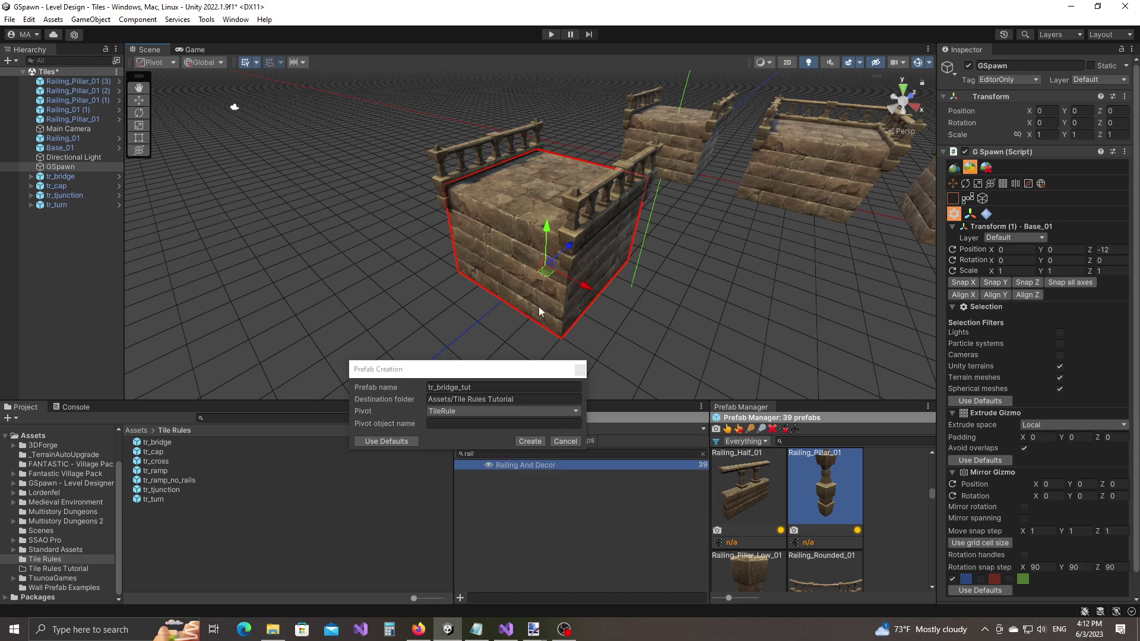
pyautogui.moveTo(436, 426)
pyautogui.click(461, 424)
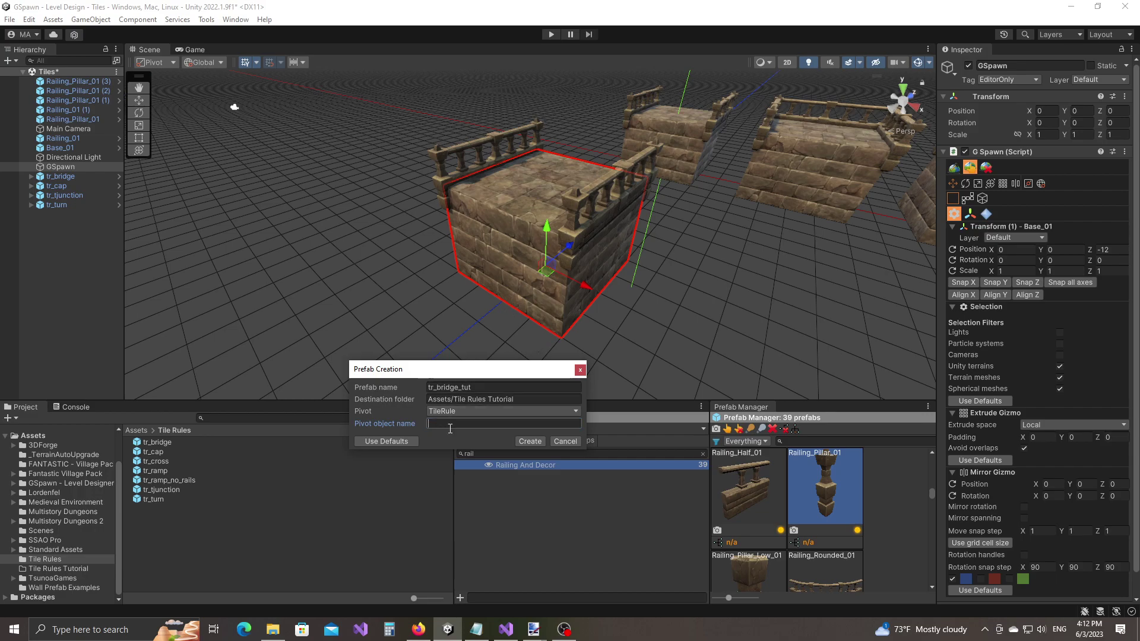
pyautogui.moveTo(441, 425)
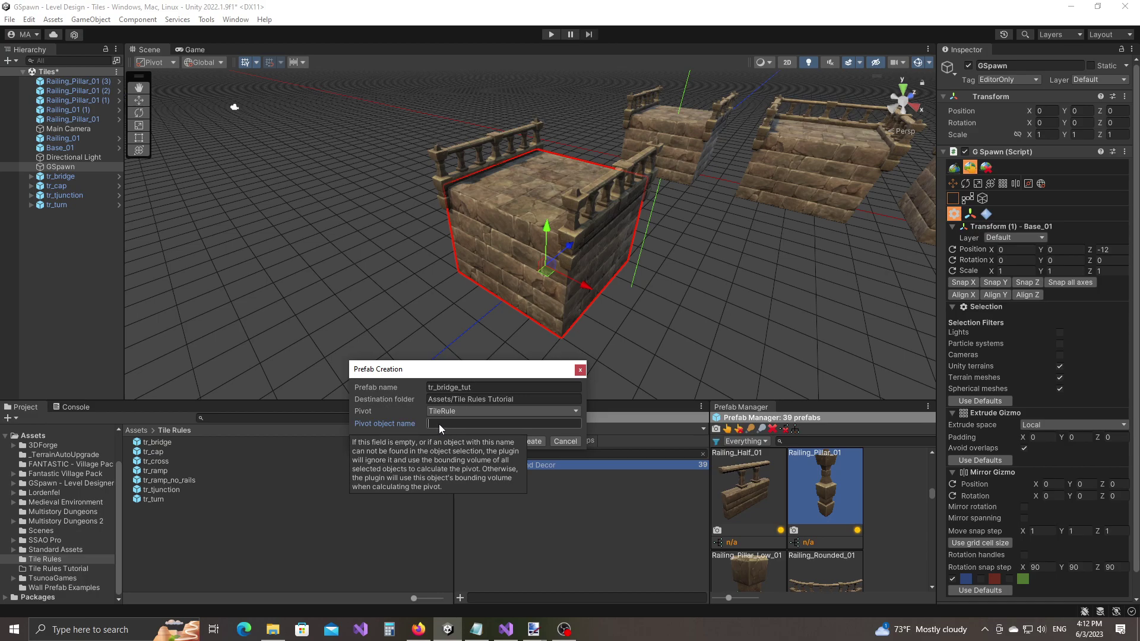
pyautogui.write('Base_01')
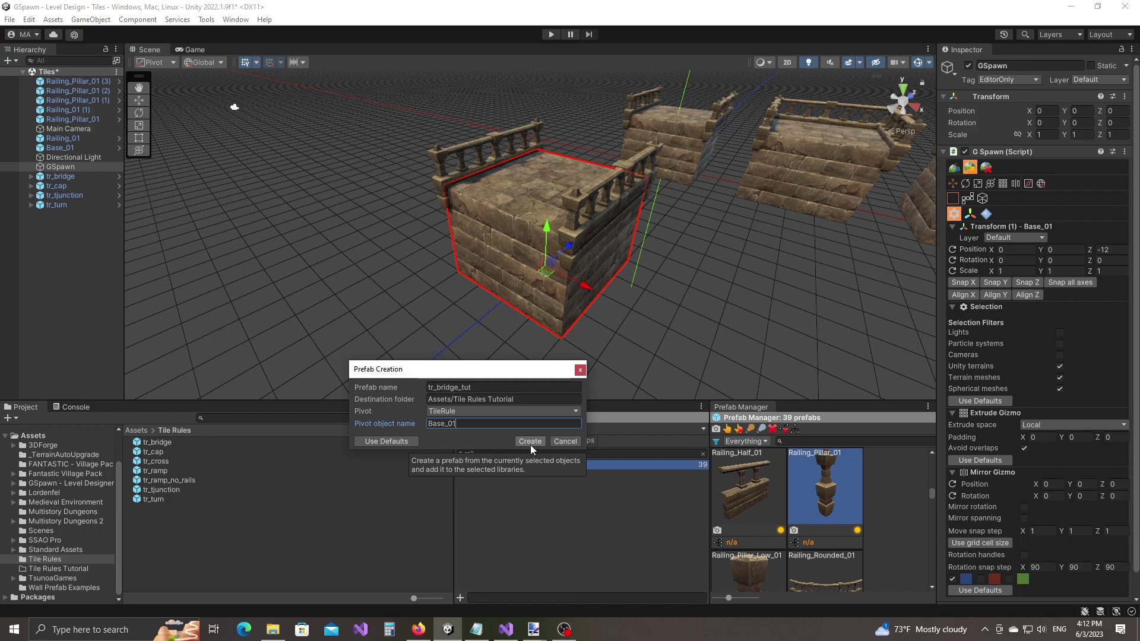
# Reselect all pieces of the bridge tile and create the tr_bridge_tut prefab from them
pyautogui.keyDown('alt'); pyautogui.moveTo(659, 250); pyautogui.dragTo(619, 250); pyautogui.keyUp('alt')
pyautogui.moveTo(353, 119); pyautogui.dragTo(592, 340)
pyautogui.keyDown('alt'); pyautogui.moveTo(508, 307); pyautogui.dragTo(550, 312); pyautogui.keyUp('alt')
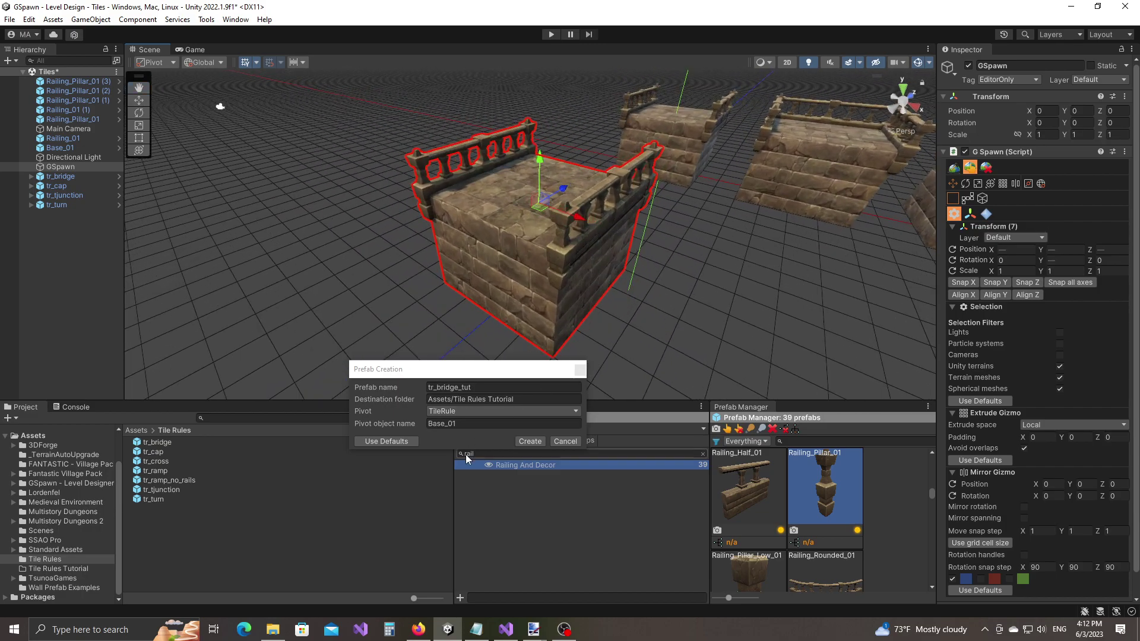
pyautogui.click(531, 440)
pyautogui.click(643, 340)
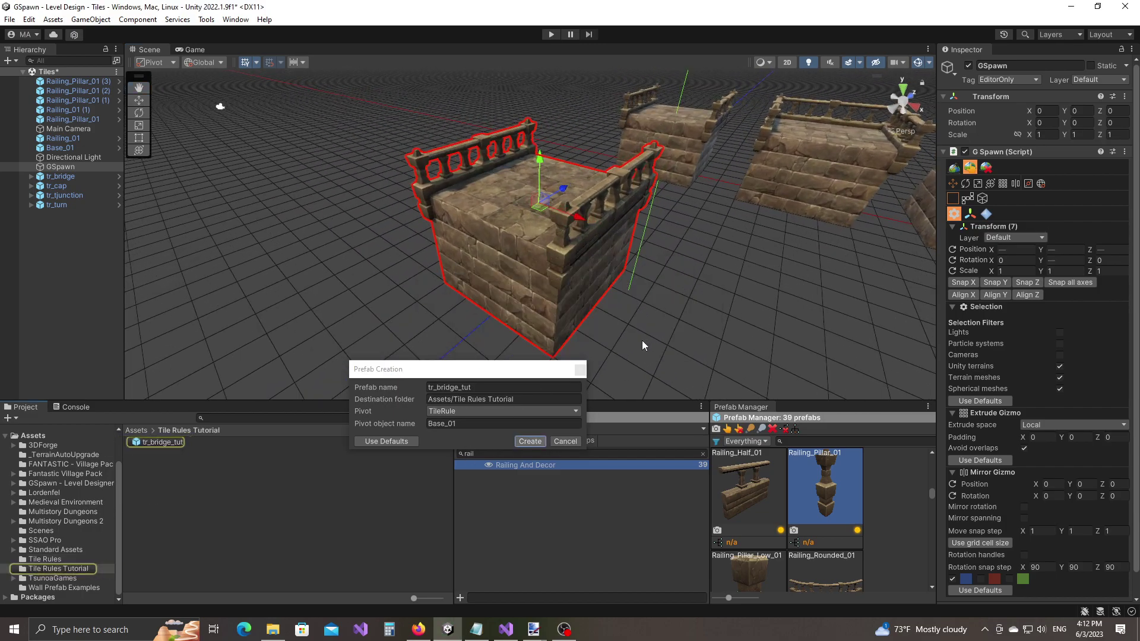
# Inspect the tr_bridge_tut asset in an enlarged preview and close the Prefab Creation window
pyautogui.click(154, 443)
pyautogui.moveTo(1093, 569); pyautogui.dragTo(1059, 546)
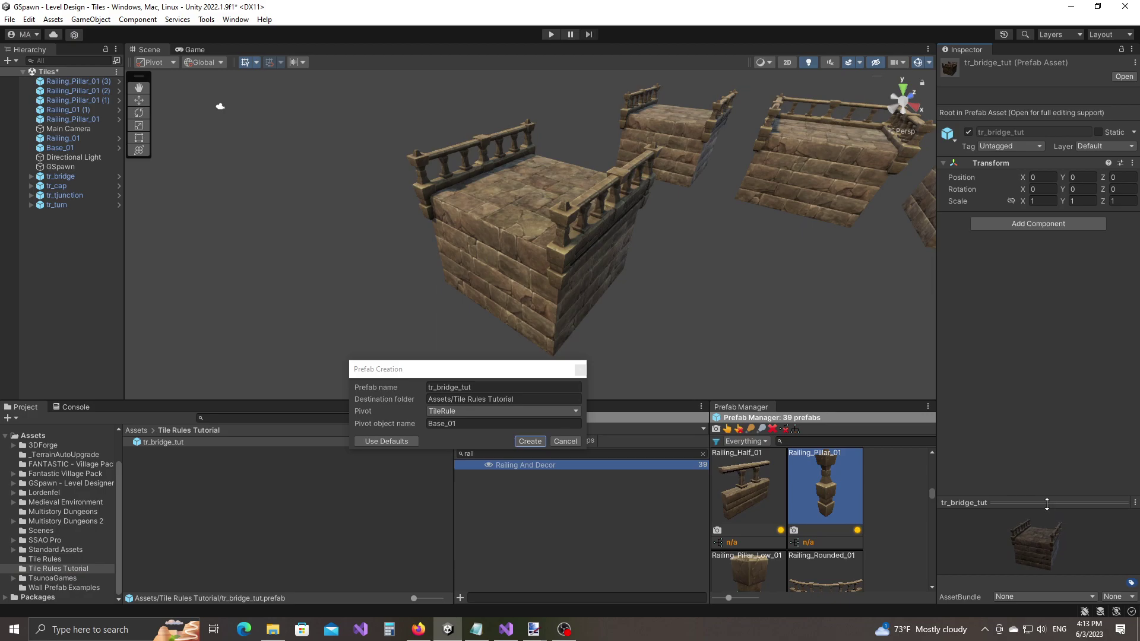
pyautogui.moveTo(1051, 500); pyautogui.dragTo(1052, 470)
pyautogui.moveTo(1054, 541); pyautogui.dragTo(1037, 537)
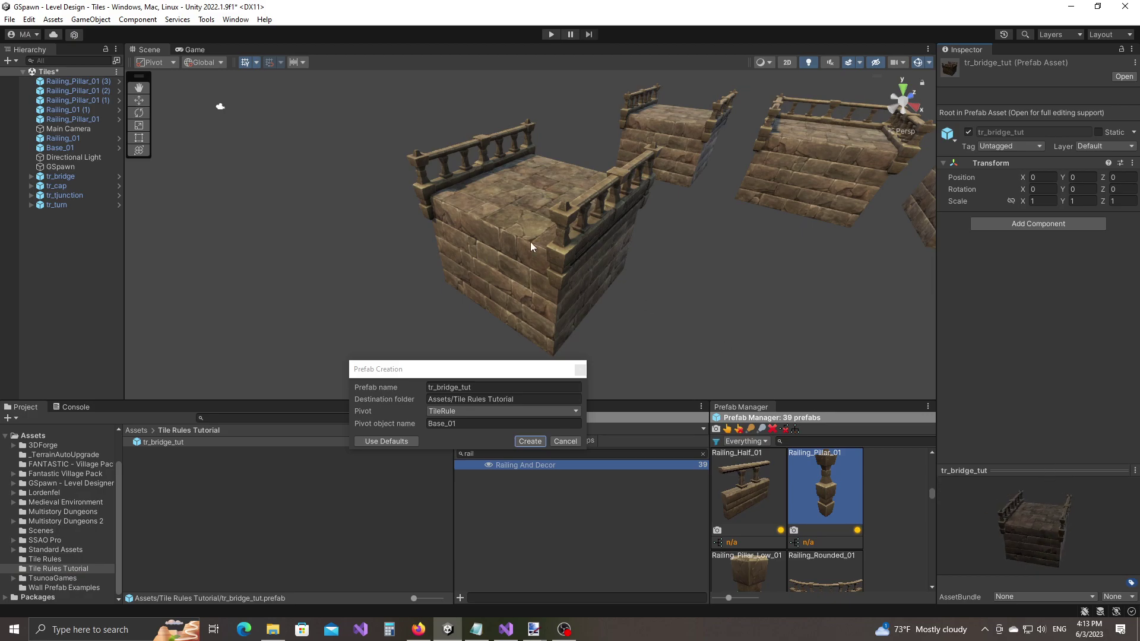
pyautogui.scroll(-2, 545, 257)
pyautogui.click(580, 370)
# Examine the new bridge tile in the scene alongside the existing bridge, cap, T-junction and turn tiles
pyautogui.moveTo(600, 267); pyautogui.dragTo(671, 265, button='right')
pyautogui.moveTo(550, 270); pyautogui.dragTo(593, 276, button='right')
pyautogui.click(592, 276)
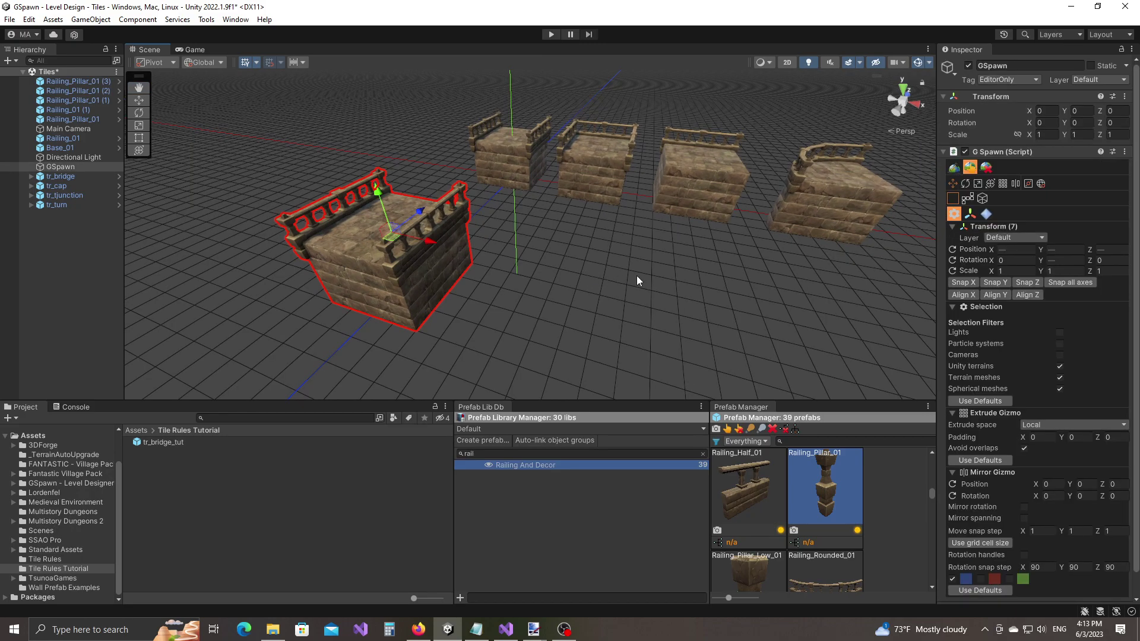
pyautogui.keyDown('alt'); pyautogui.moveTo(636, 276); pyautogui.dragTo(597, 286); pyautogui.keyUp('alt')
pyautogui.moveTo(622, 311); pyautogui.dragTo(621, 341, button='middle')
pyautogui.scroll(3, 614, 344)
pyautogui.scroll(-4, 612, 342)
pyautogui.scroll(3, 612, 343)
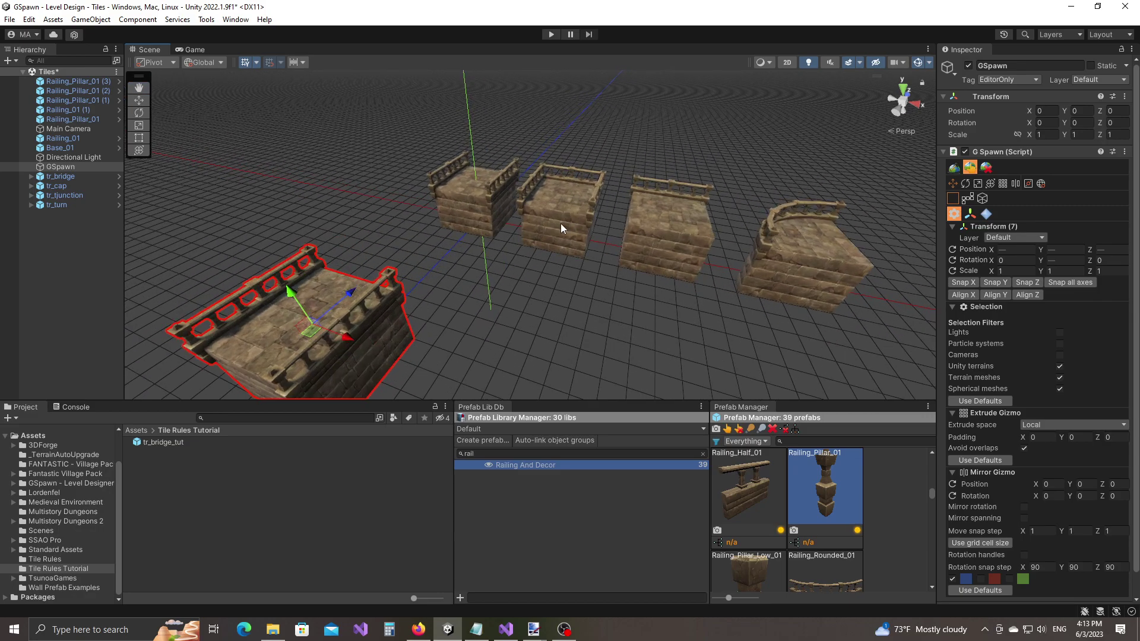
pyautogui.scroll(-3, 554, 347)
pyautogui.moveTo(554, 348); pyautogui.dragTo(611, 284, button='middle')
pyautogui.scroll(1, 587, 313)
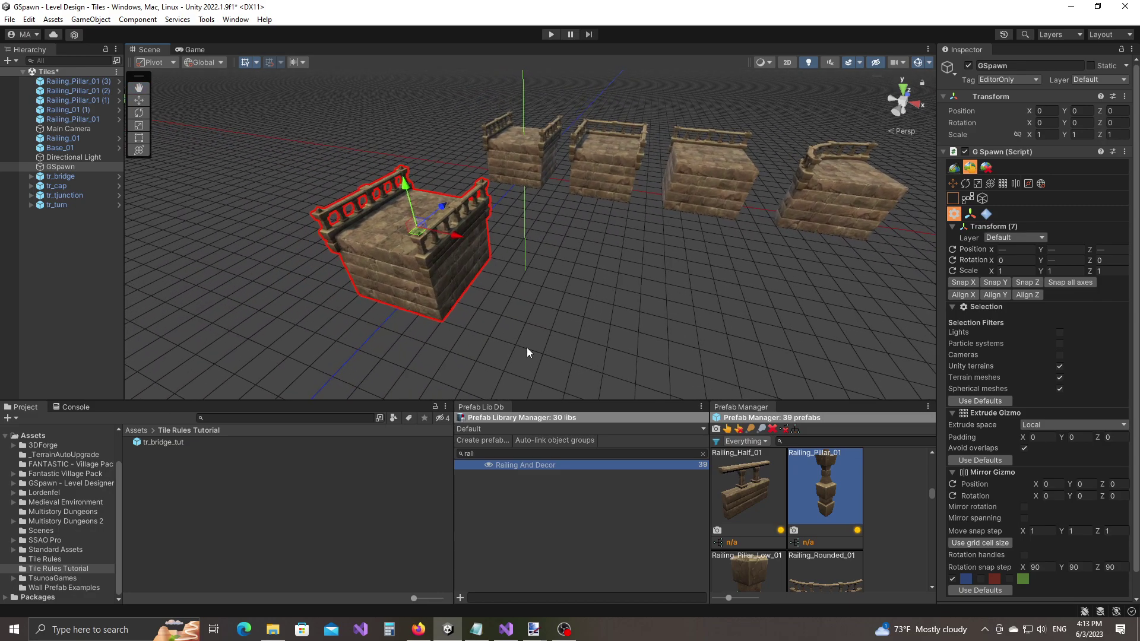
pyautogui.scroll(3, 527, 347)
# Clear the rail search in the prefab library list and display the prefabs of the Multistory Dungeons 2 Base library
pyautogui.click(441, 312)
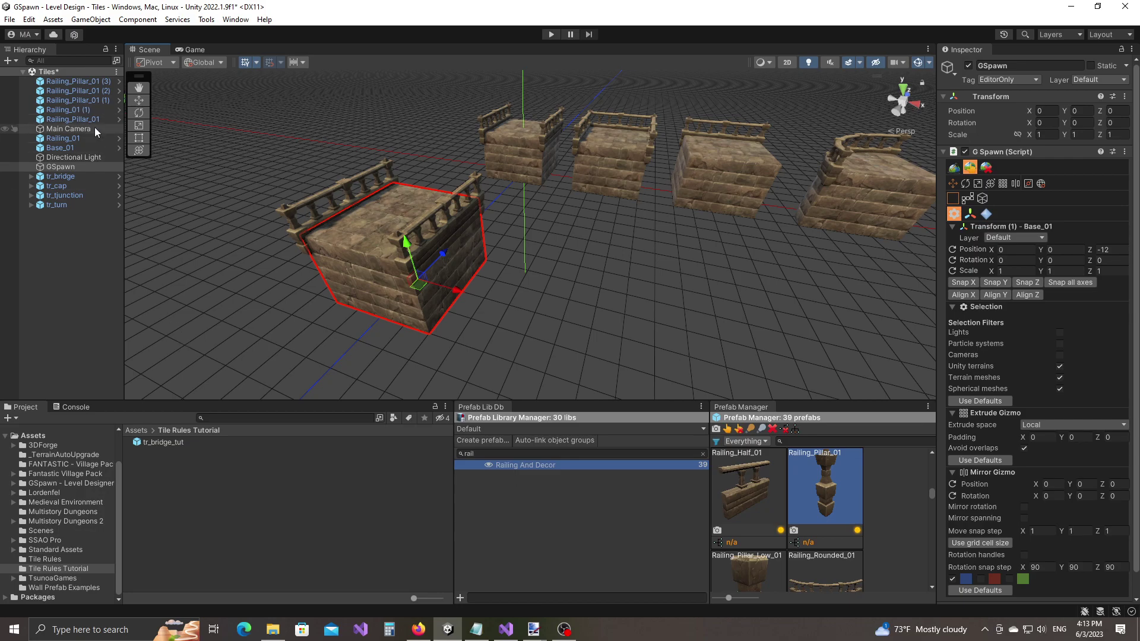
pyautogui.click(482, 454)
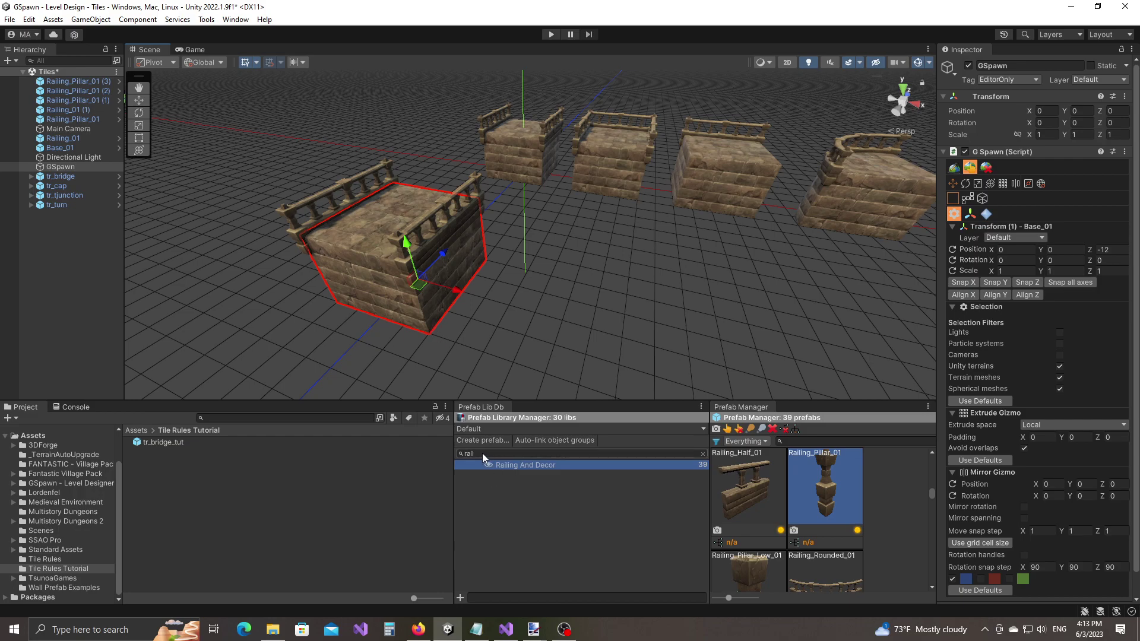
pyautogui.press('BackSpace')
pyautogui.click(505, 503)
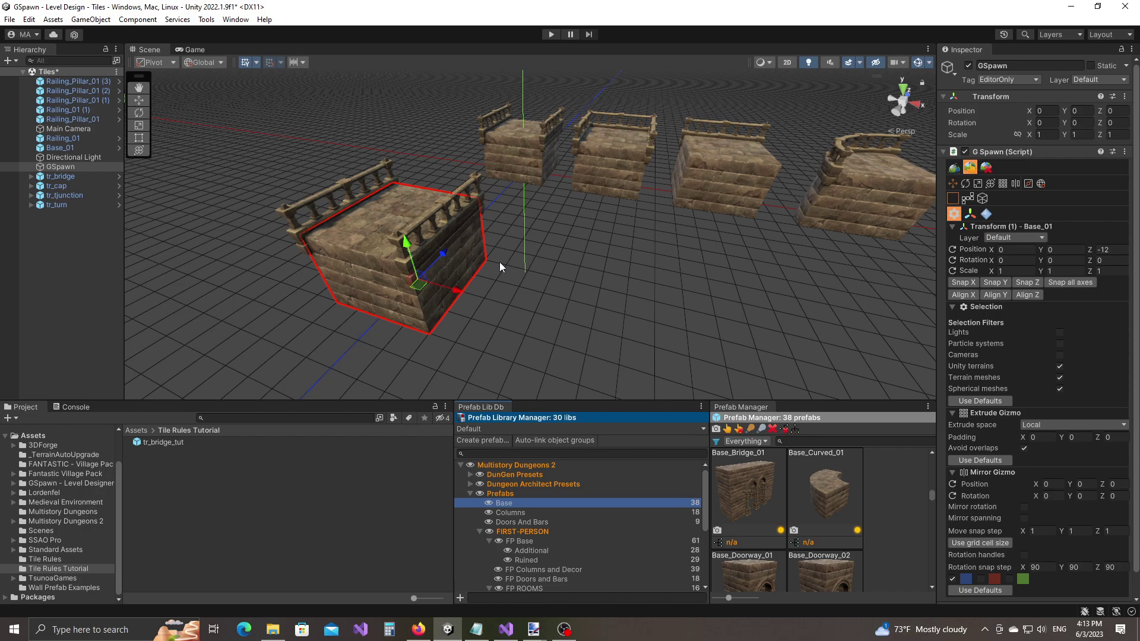
pyautogui.scroll(3, 857, 505)
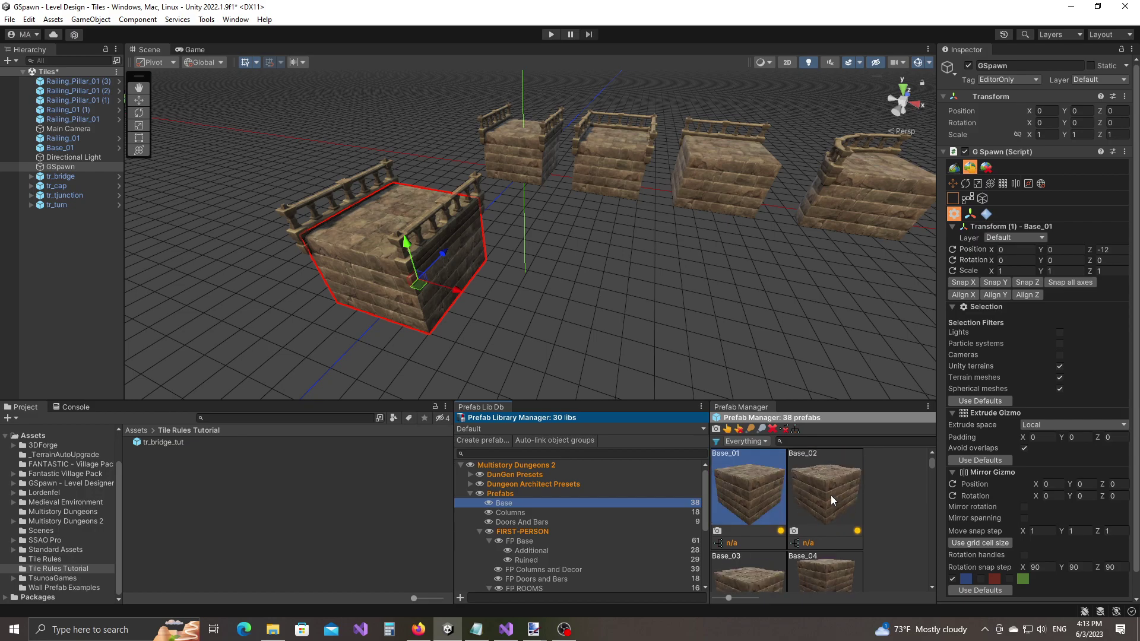
pyautogui.scroll(-2, 599, 318)
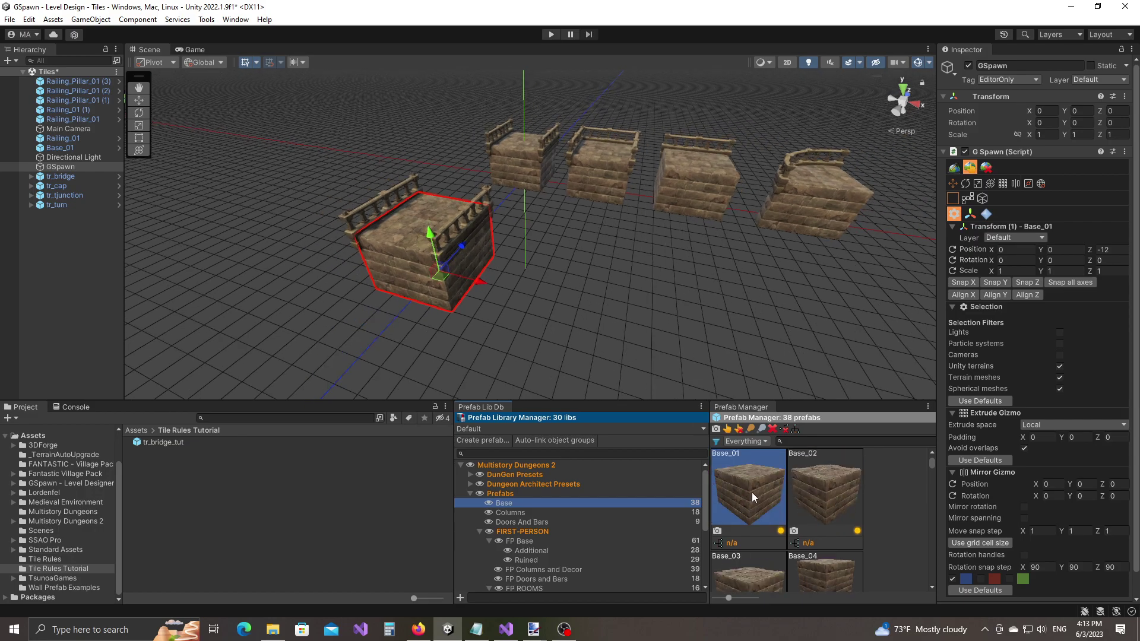
# Place a Base_01 prefab in the scene beside the bridge tile at X 7, Y 0, Z -12
pyautogui.moveTo(756, 493); pyautogui.dragTo(574, 316)
pyautogui.scroll(2, 696, 327)
pyautogui.moveTo(693, 329); pyautogui.dragTo(647, 318, button='middle')
pyautogui.scroll(1, 646, 316)
pyautogui.moveTo(589, 277); pyautogui.dragTo(656, 291, button='middle')
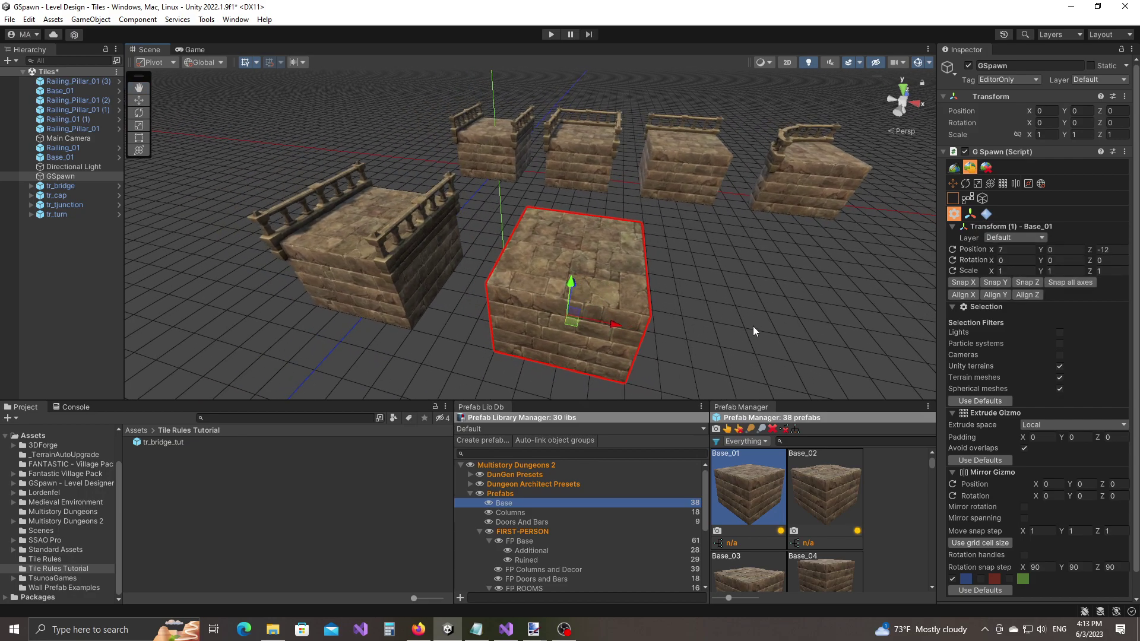
# Duplicate the bridge tile's railing facing the new block, with its two pillars, and move the copy along X to 5
pyautogui.click(394, 269)
pyautogui.keyDown('ctrl'); pyautogui.click(421, 237); pyautogui.keyUp('ctrl')
pyautogui.keyDown('ctrl'); pyautogui.click(455, 191); pyautogui.keyUp('ctrl')
pyautogui.moveTo(558, 255); pyautogui.dragTo(475, 290, button='middle')
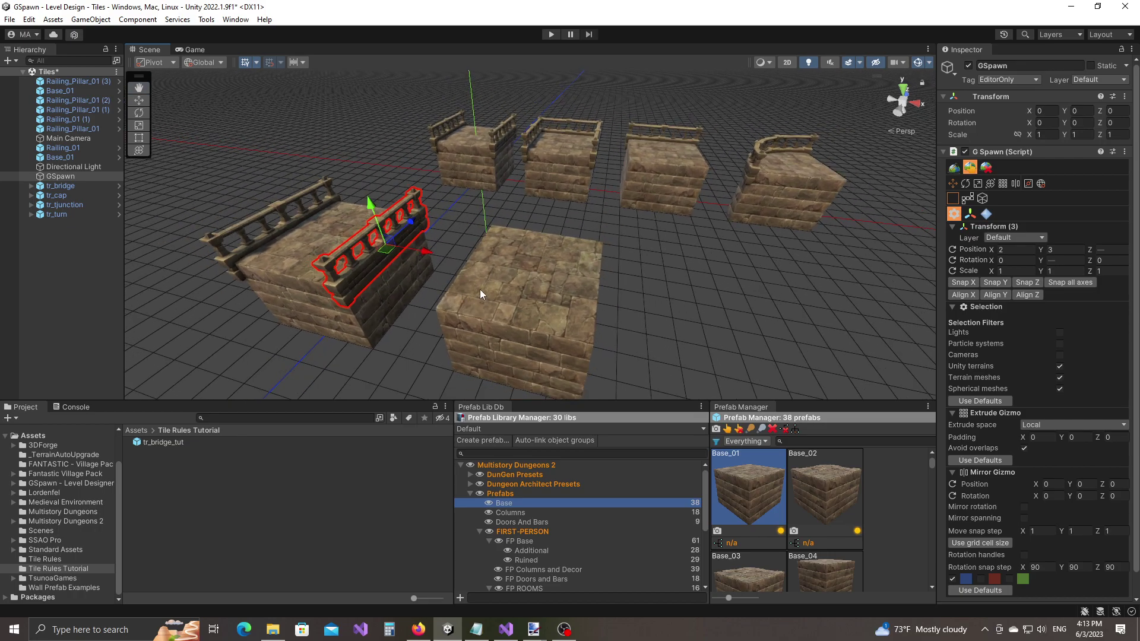
pyautogui.hotkey('ctrl', 'd')
pyautogui.moveTo(433, 259); pyautogui.dragTo(508, 274)
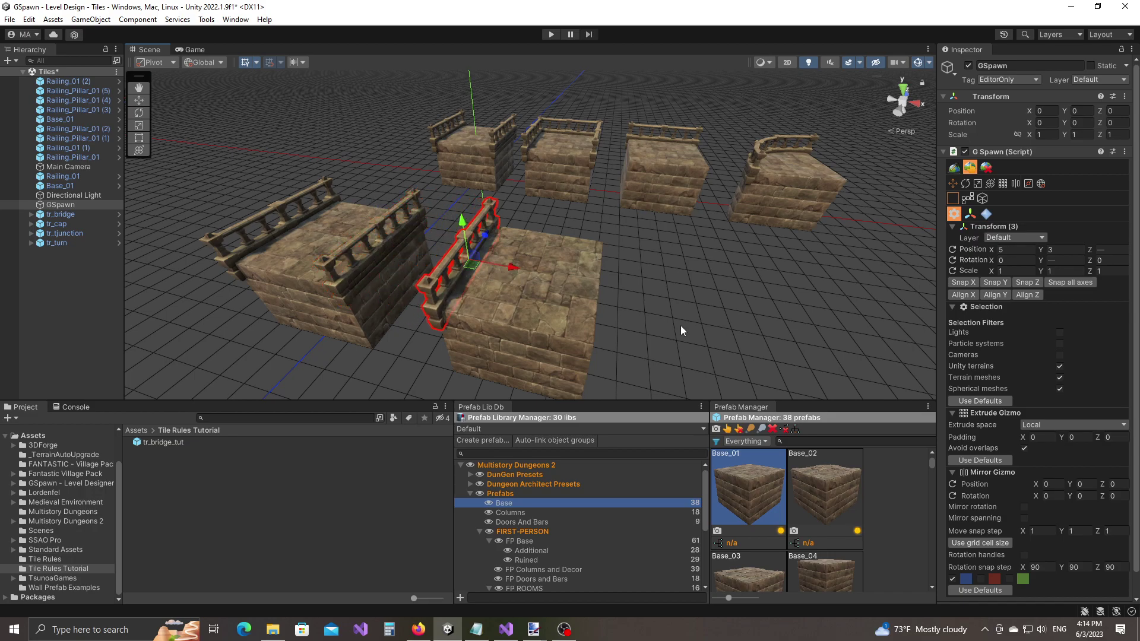
# Duplicate the new block's railing and pillars and move the copy to its opposite edge at X 9
pyautogui.moveTo(680, 325); pyautogui.dragTo(463, 286, button='middle')
pyautogui.hotkey('ctrl', 'd')
pyautogui.moveTo(429, 276); pyautogui.dragTo(540, 288)
pyautogui.moveTo(596, 261); pyautogui.dragTo(559, 318, button='middle')
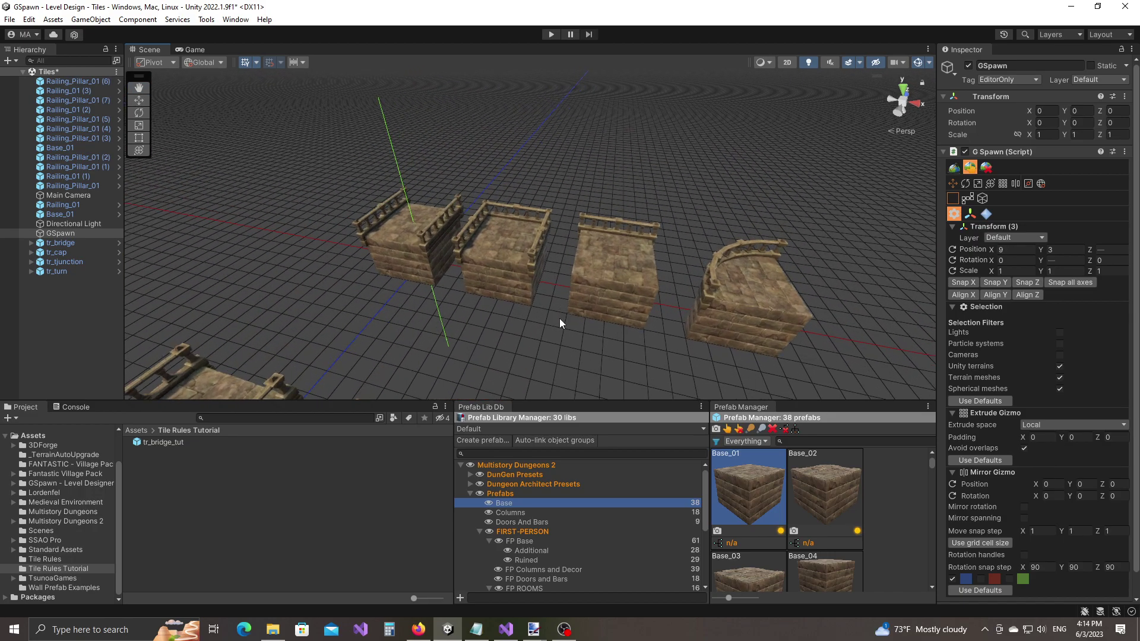
pyautogui.scroll(-10, 546, 315)
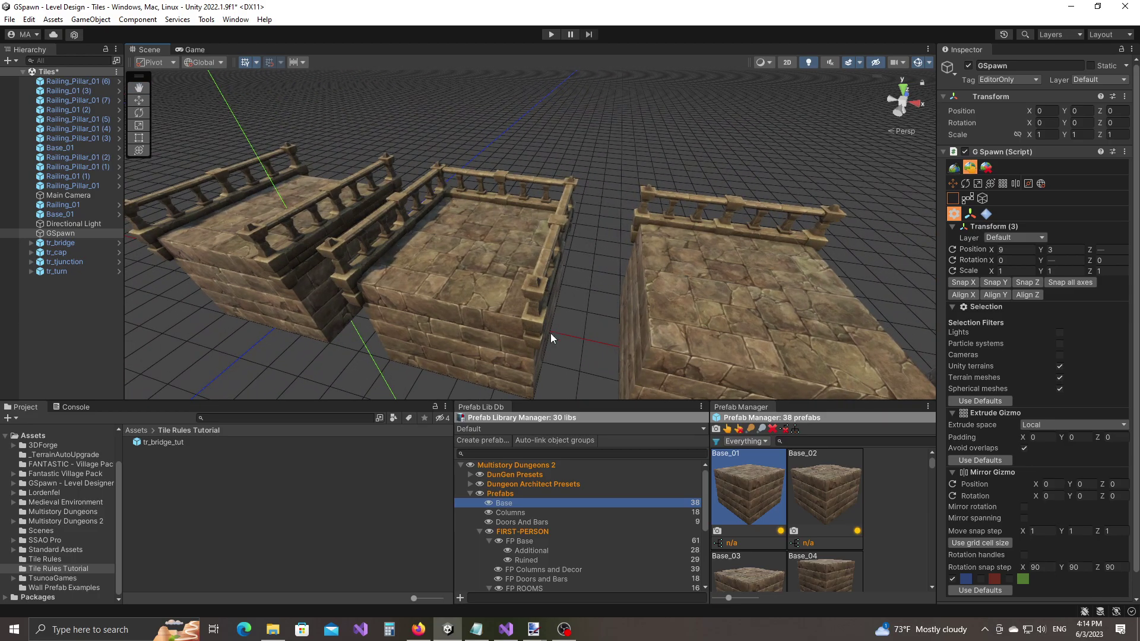
pyautogui.press('s')
pyautogui.moveTo(551, 333); pyautogui.dragTo(556, 305, button='right')
pyautogui.keyDown('alt'); pyautogui.moveTo(556, 306); pyautogui.dragTo(629, 275); pyautogui.keyUp('alt')
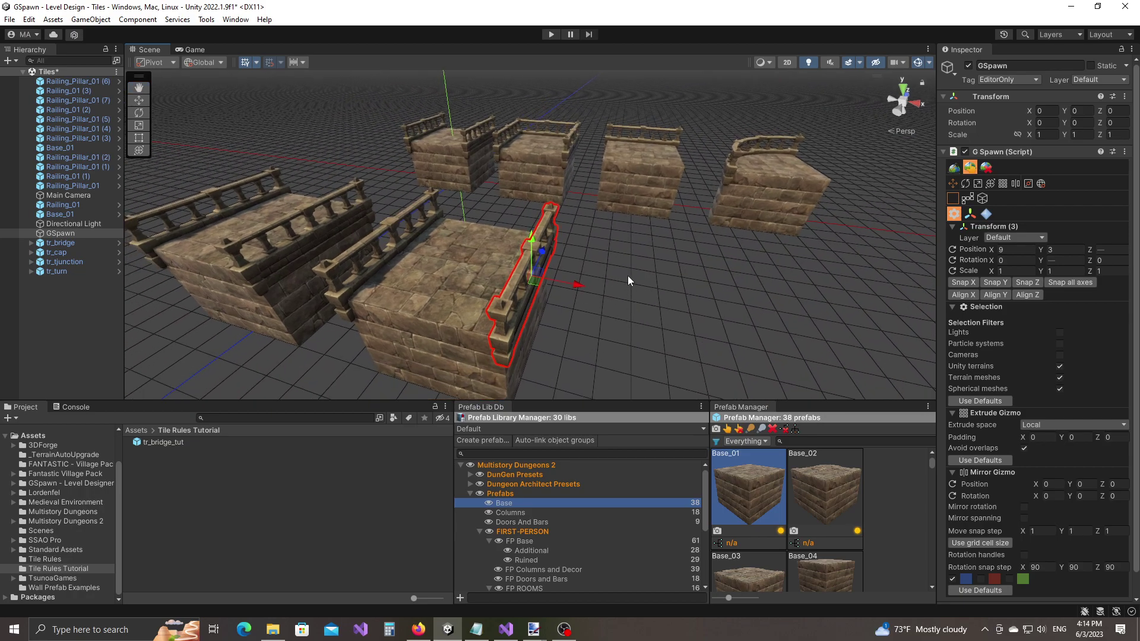
# Duplicate the railing with its pillars, rotate the copy 90 degrees about Y and move it to the block's back edge at Z -10
pyautogui.hotkey('ctrl', 'd')
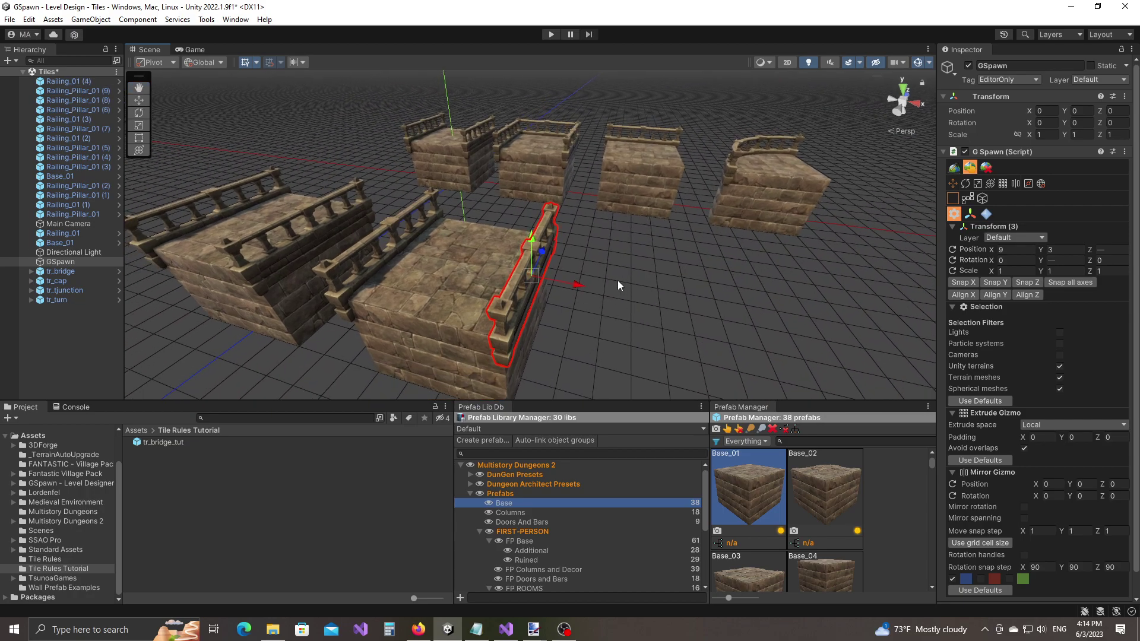
pyautogui.hotkey('shift', 'y')
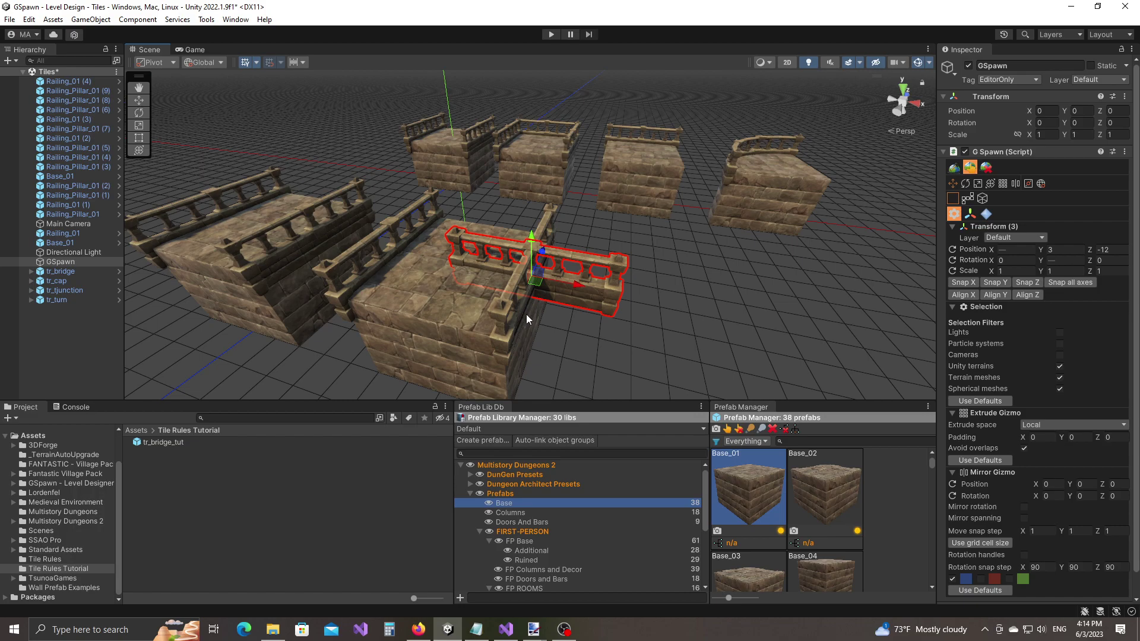
pyautogui.keyDown('alt'); pyautogui.moveTo(538, 314); pyautogui.dragTo(561, 334); pyautogui.keyUp('alt')
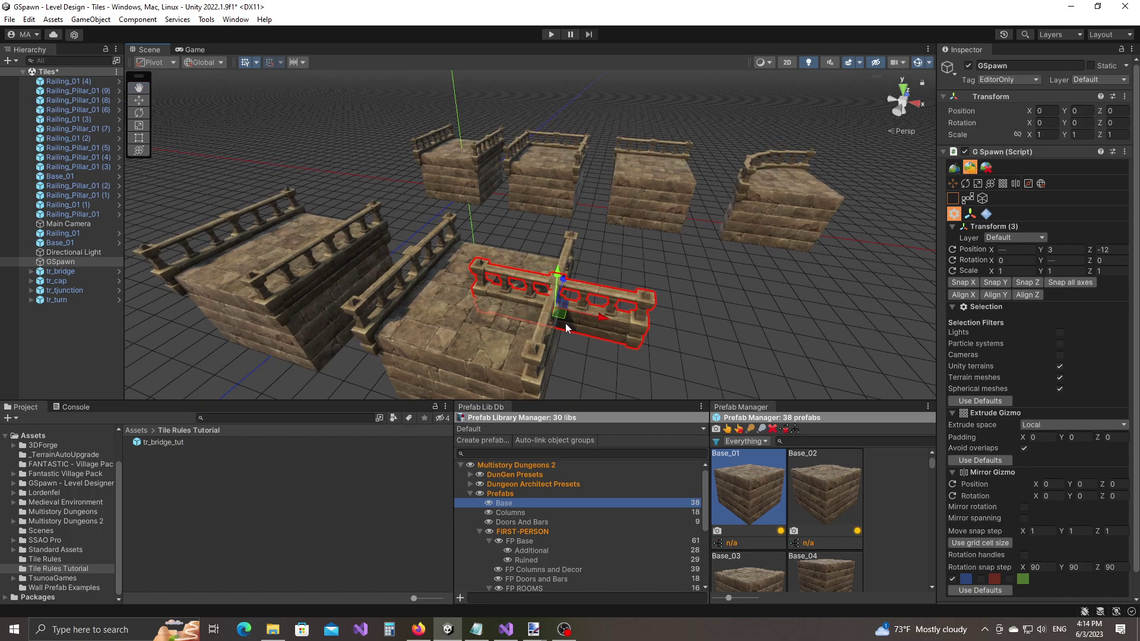
pyautogui.moveTo(560, 318); pyautogui.dragTo(518, 259)
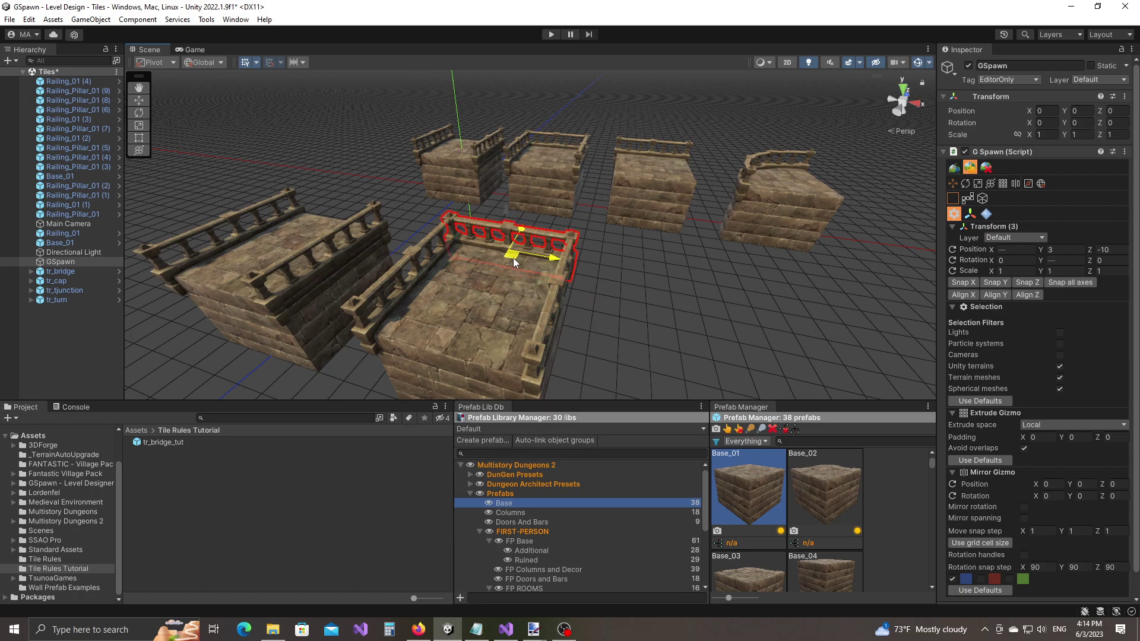
# Delete one overlapping duplicate pillar at each of the cap tile's two back corners
pyautogui.click(649, 295)
pyautogui.press('w')
pyautogui.moveTo(648, 294); pyautogui.dragTo(608, 301, button='right')
pyautogui.scroll(-1, 610, 306)
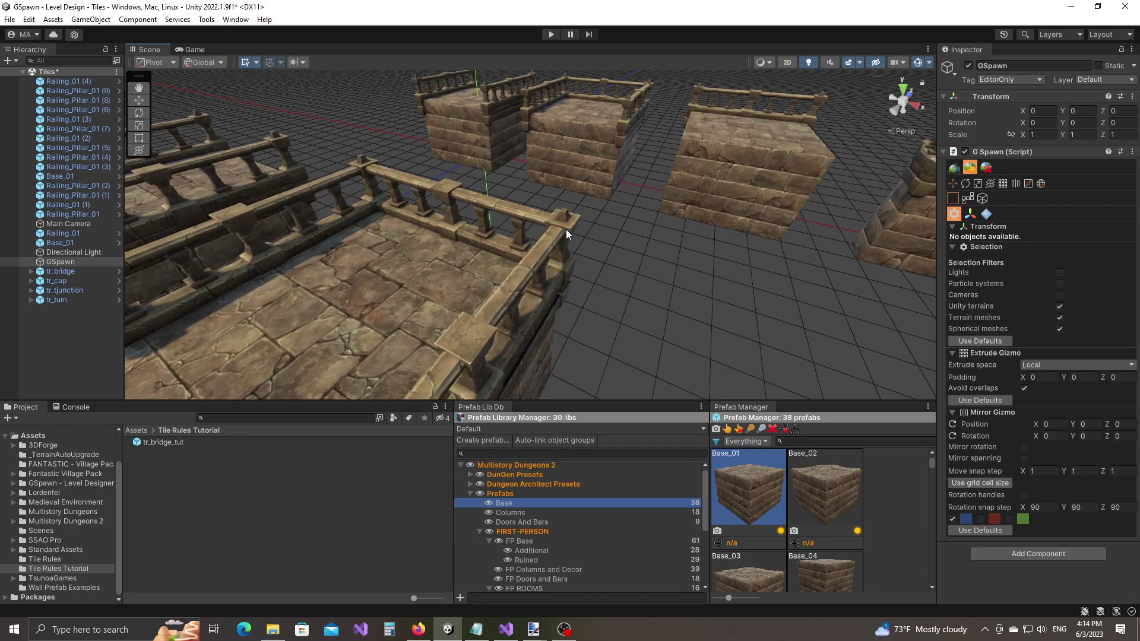
pyautogui.click(566, 230)
pyautogui.keyDown('shift'); pyautogui.click(362, 164); pyautogui.keyUp('shift')
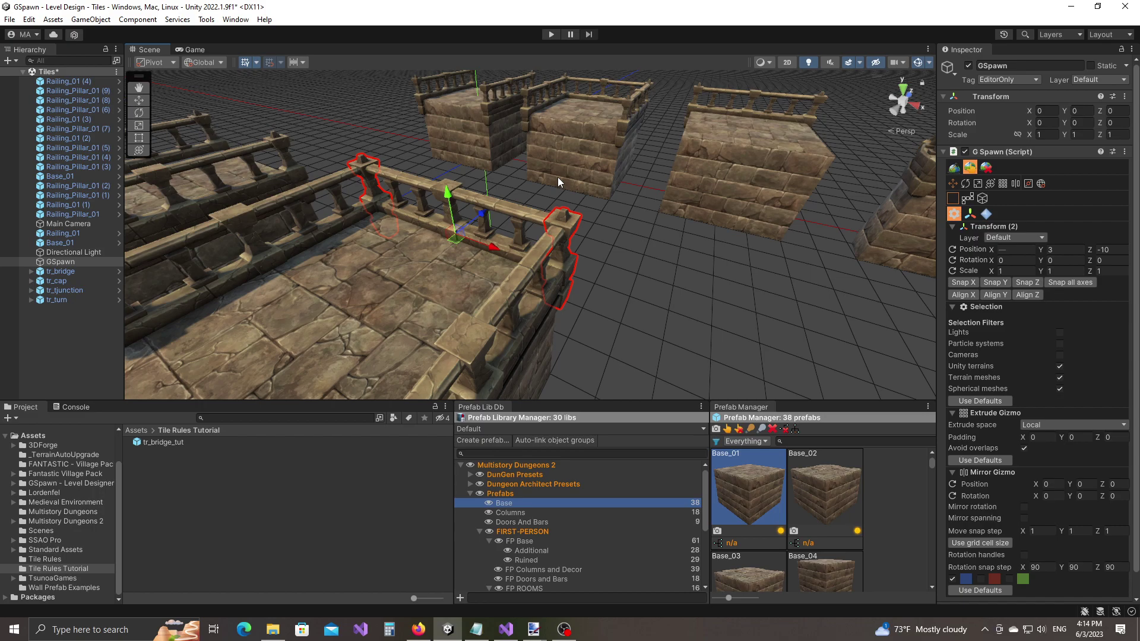
pyautogui.press('Delete')
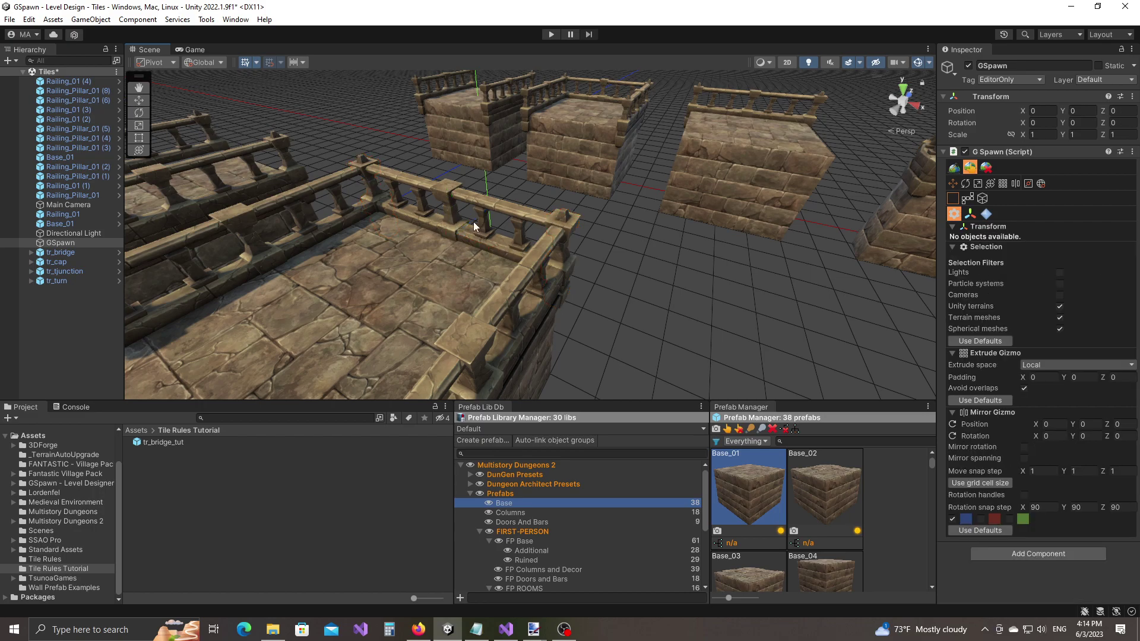
# Delete the loose bridge tile's base, railings and pillars beside the new cap tile
pyautogui.scroll(-5, 479, 224)
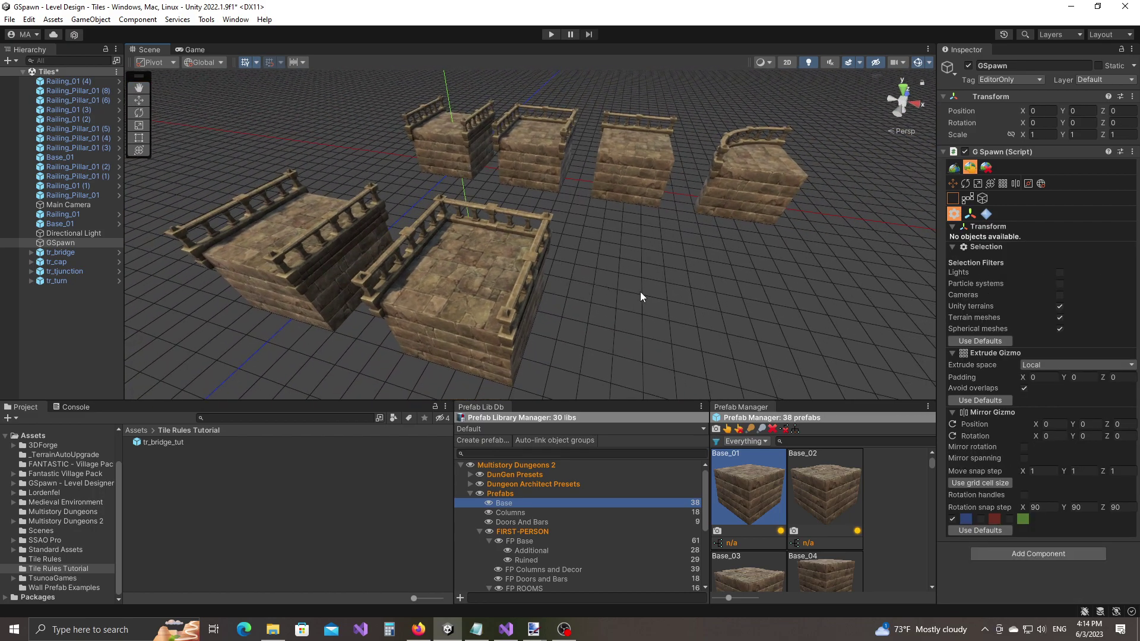
pyautogui.moveTo(641, 296); pyautogui.dragTo(664, 284, button='middle')
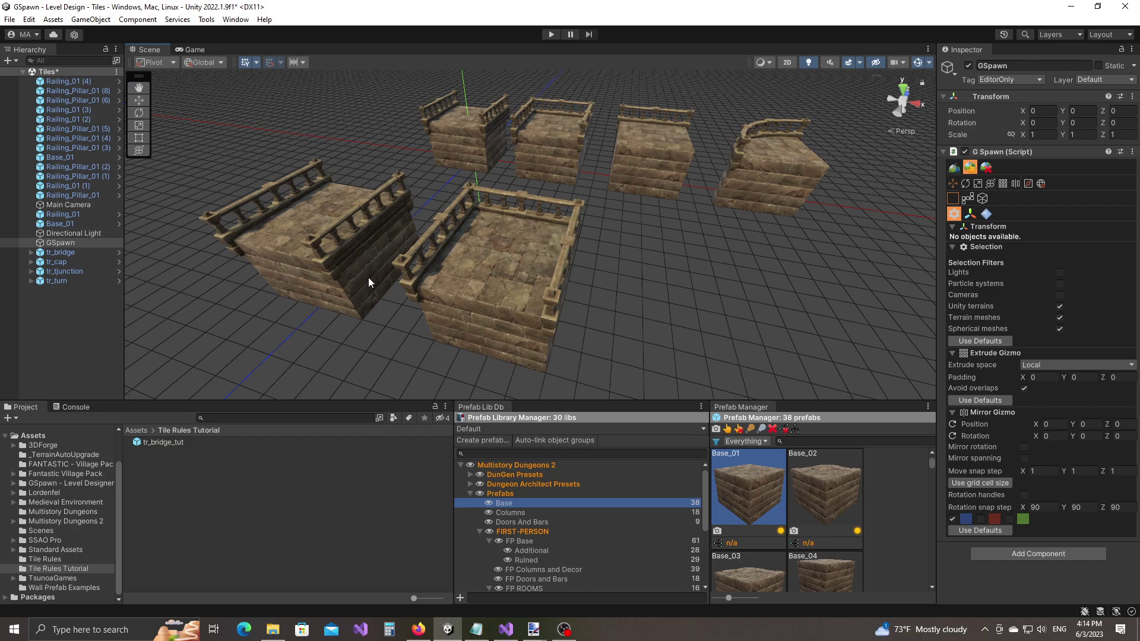
pyautogui.moveTo(366, 276); pyautogui.dragTo(344, 169, button='right')
pyautogui.click(415, 248)
pyautogui.press('Delete')
pyautogui.click(465, 219)
pyautogui.press('Delete')
pyautogui.click(415, 171)
pyautogui.press('Delete')
# Select all pieces of the cap tile, start creating a prefab from them and name it tr_cap_tut
pyautogui.moveTo(570, 306); pyautogui.dragTo(507, 302, button='middle')
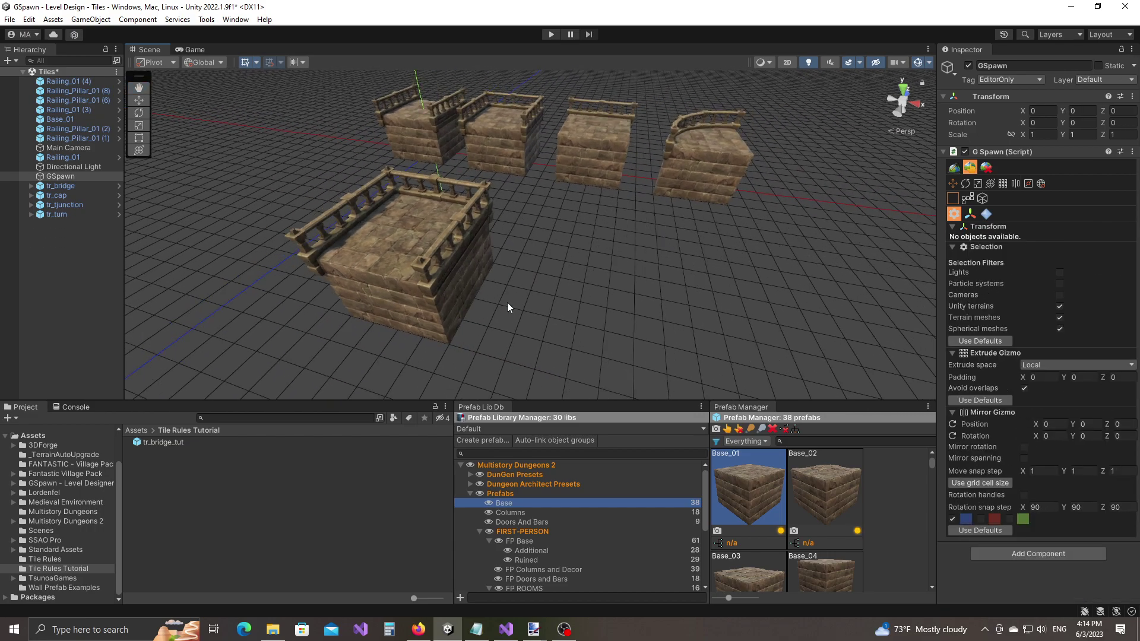
pyautogui.moveTo(507, 302); pyautogui.dragTo(475, 279, button='right')
pyautogui.moveTo(282, 134); pyautogui.dragTo(505, 347)
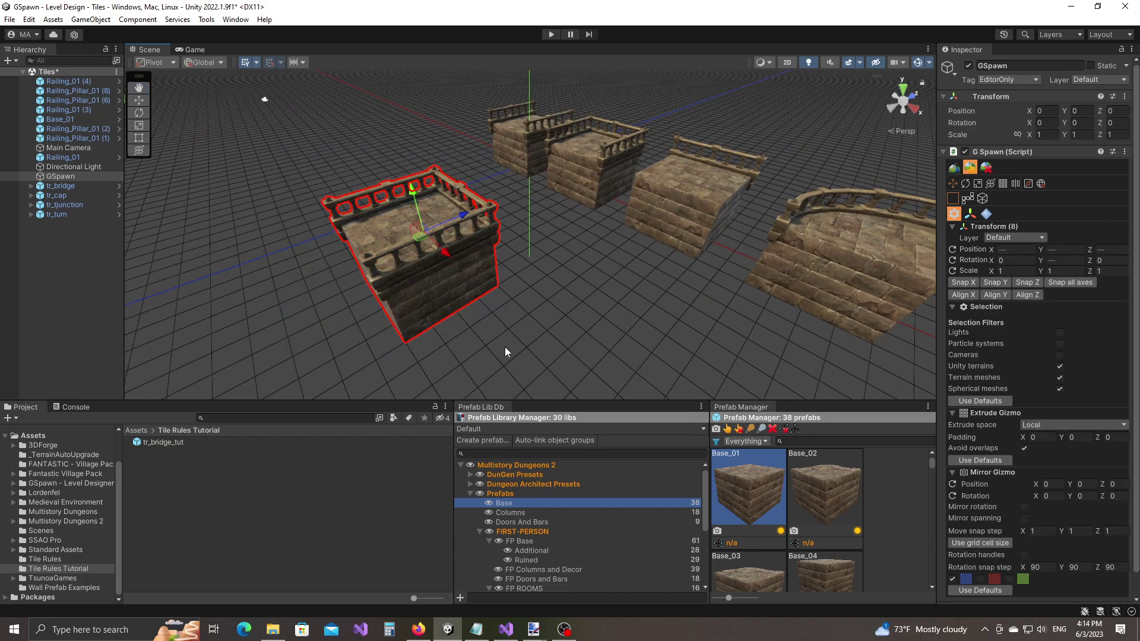
pyautogui.click(484, 441)
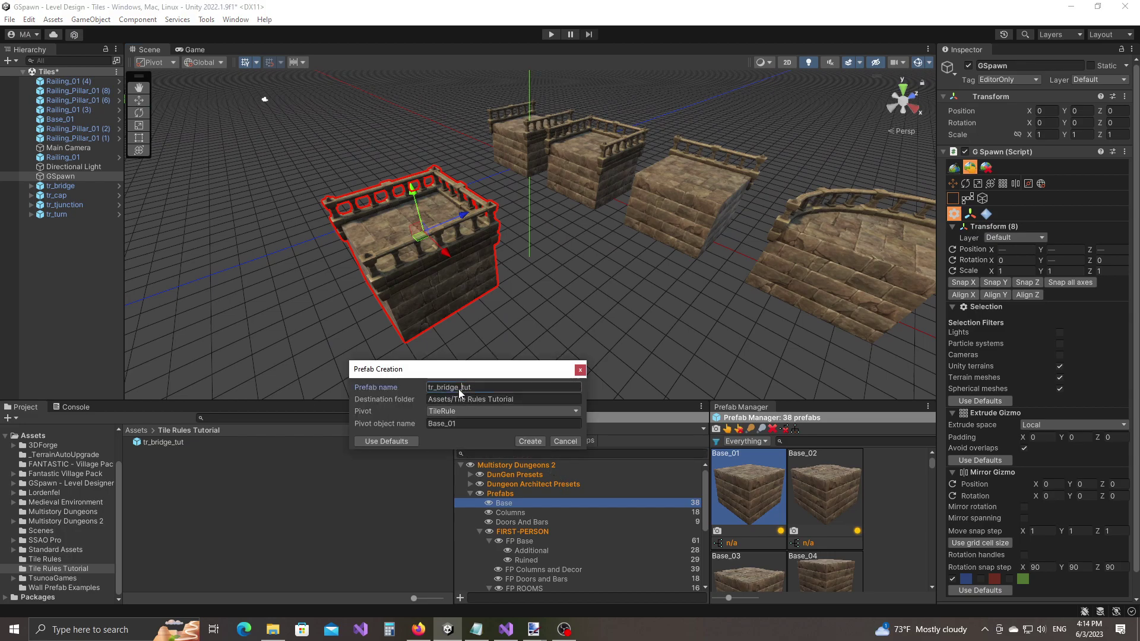
pyautogui.press('BackSpace')
pyautogui.press('BackSpace')
pyautogui.press('BackSpace')
pyautogui.press('BackSpace')
pyautogui.press('BackSpace')
pyautogui.press('BackSpace')
pyautogui.write('cap')
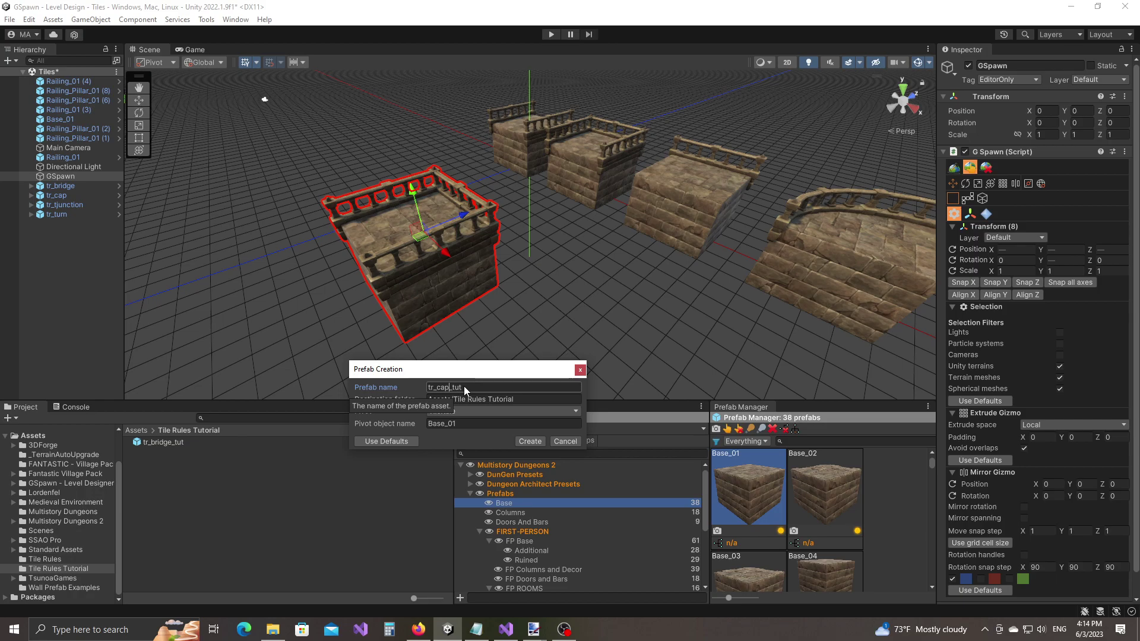
# Create the tr_cap_tut prefab with the TileRule pivot and Base_01 as pivot object, and select the new asset for preview
pyautogui.moveTo(473, 373); pyautogui.dragTo(419, 355)
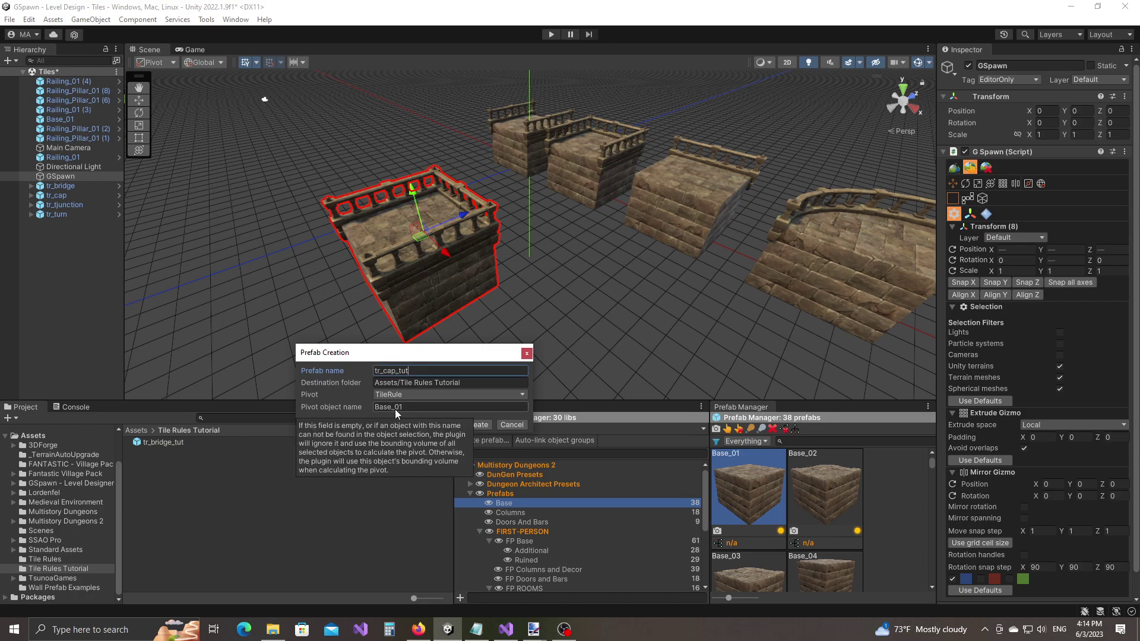
pyautogui.click(479, 428)
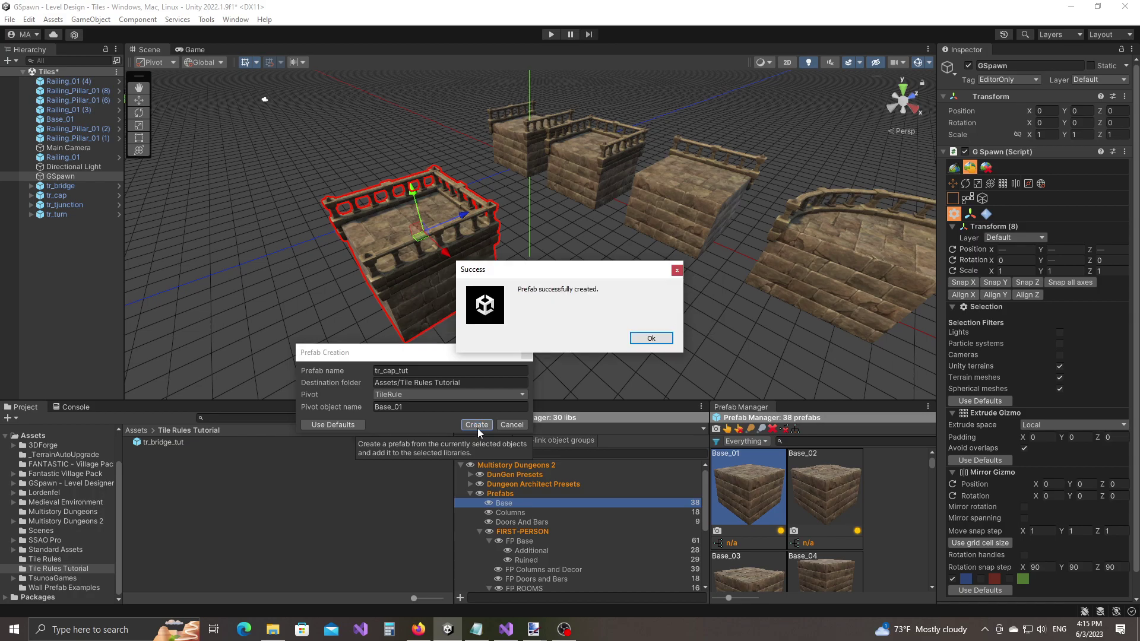
pyautogui.click(667, 342)
pyautogui.click(159, 452)
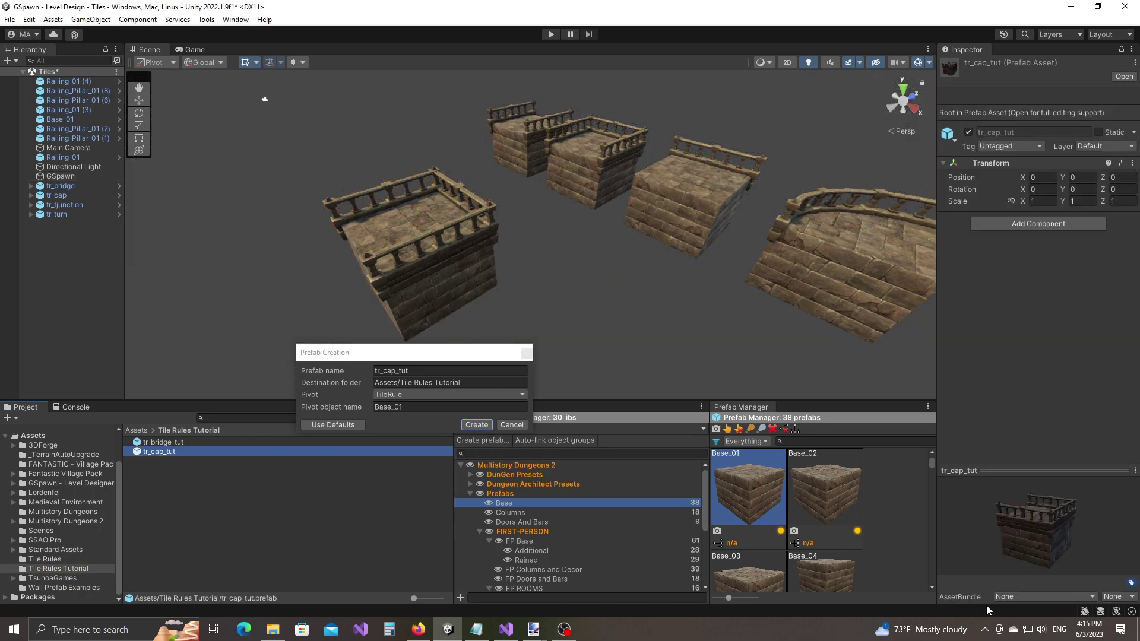